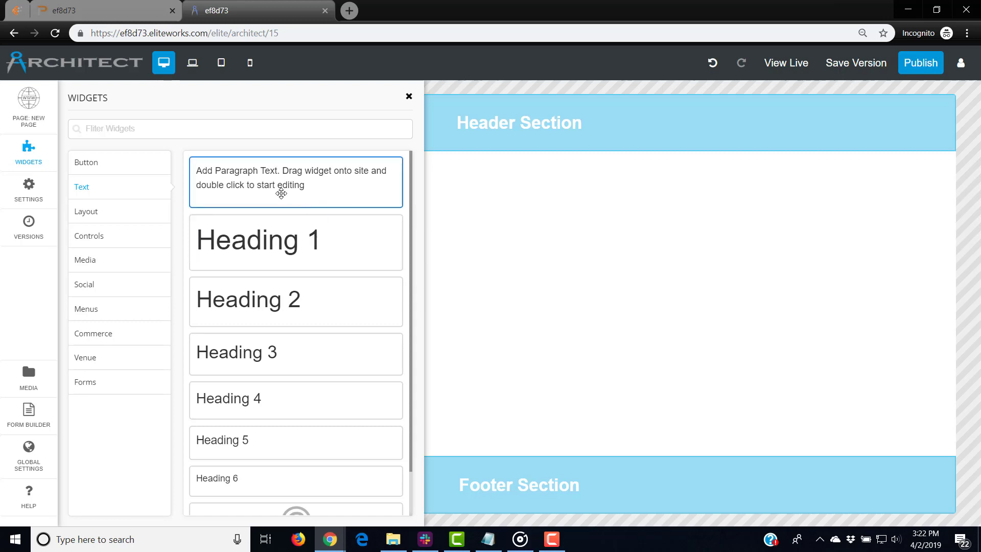
Drop a paragraph widget onto the page and place a Heading 1 widget to its right
left_click_drag(281, 193, 223, 209)
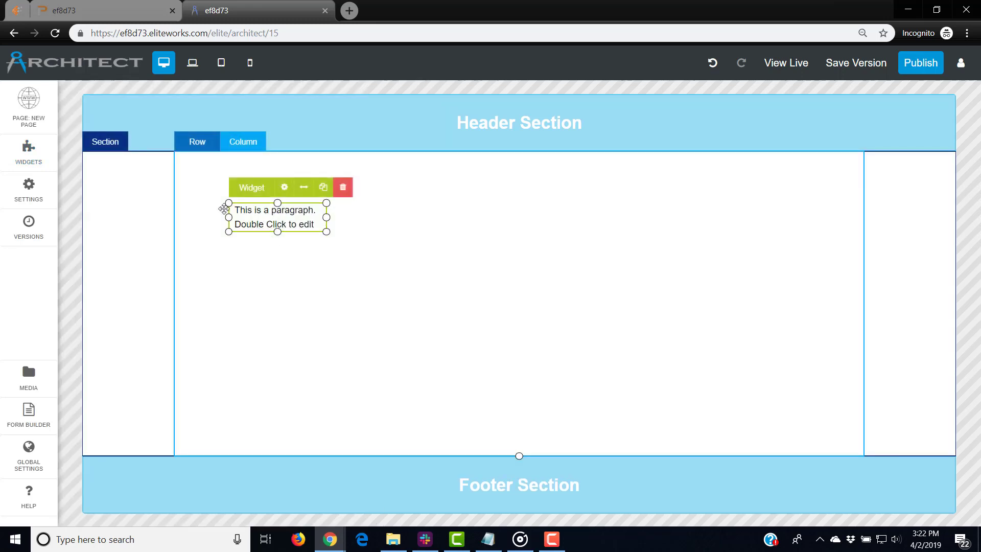
left_click(29, 150)
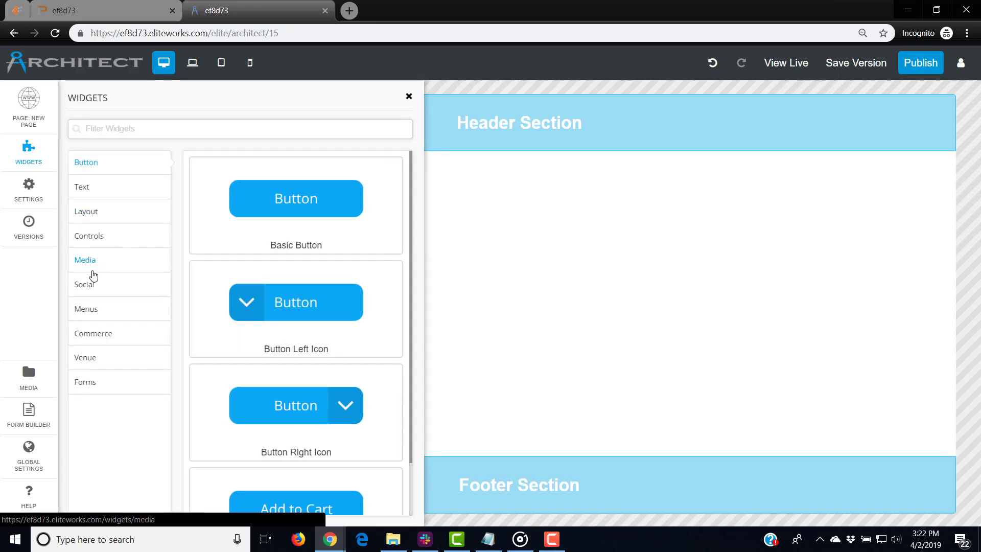
left_click(86, 192)
left_click_drag(287, 235, 660, 225)
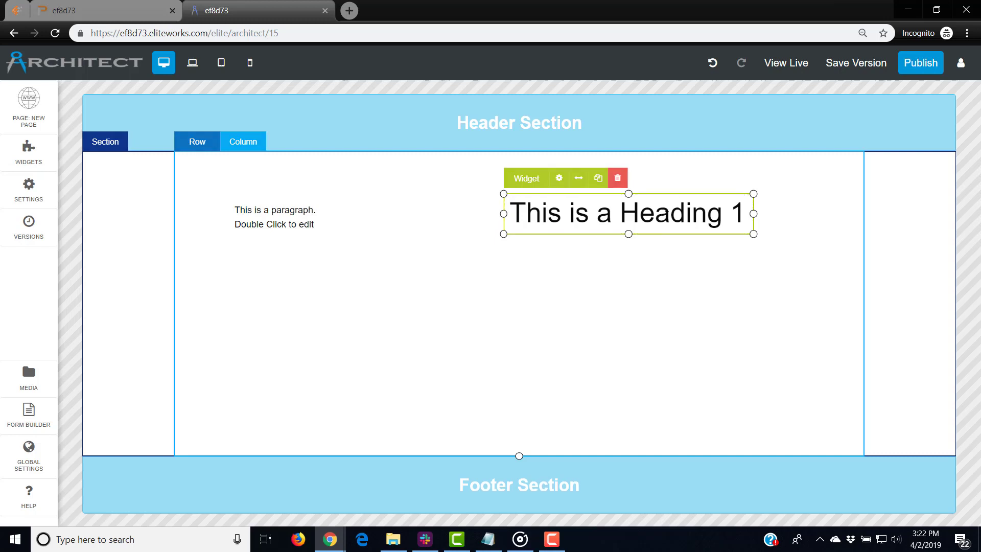
Select the 'This is a Heading 1' text and look through the font and size lists
double_click(666, 214)
key("ctrl+a")
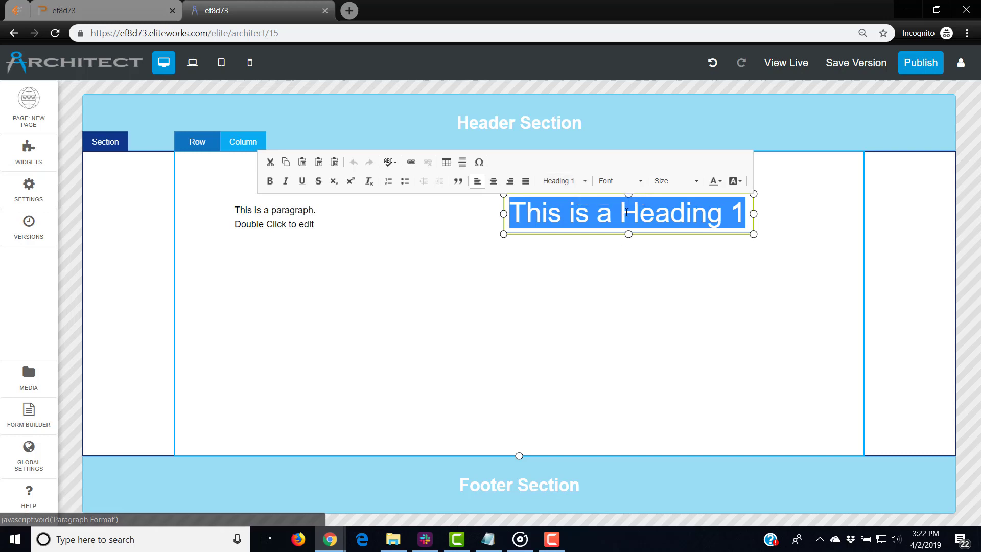
left_click(634, 270)
left_click(632, 231)
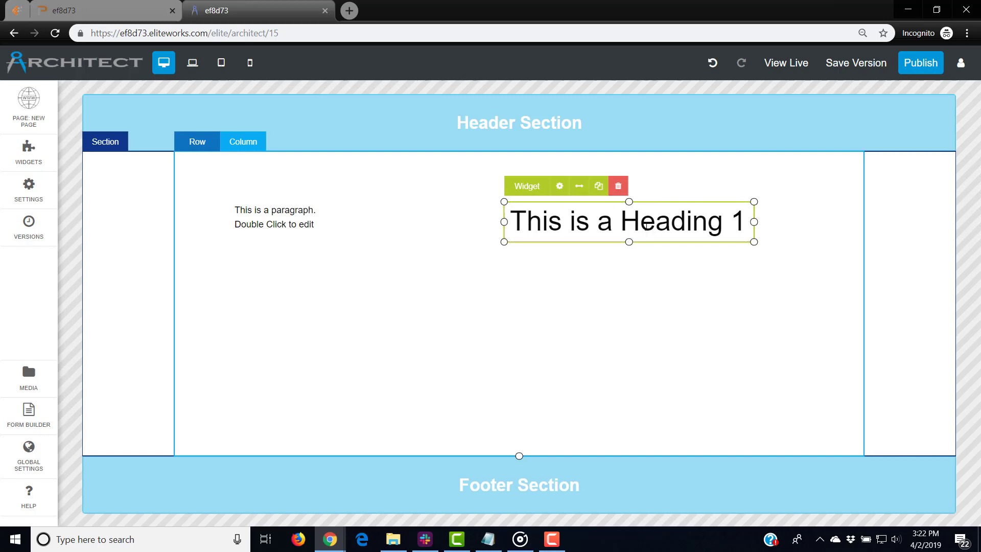
triple_click(647, 227)
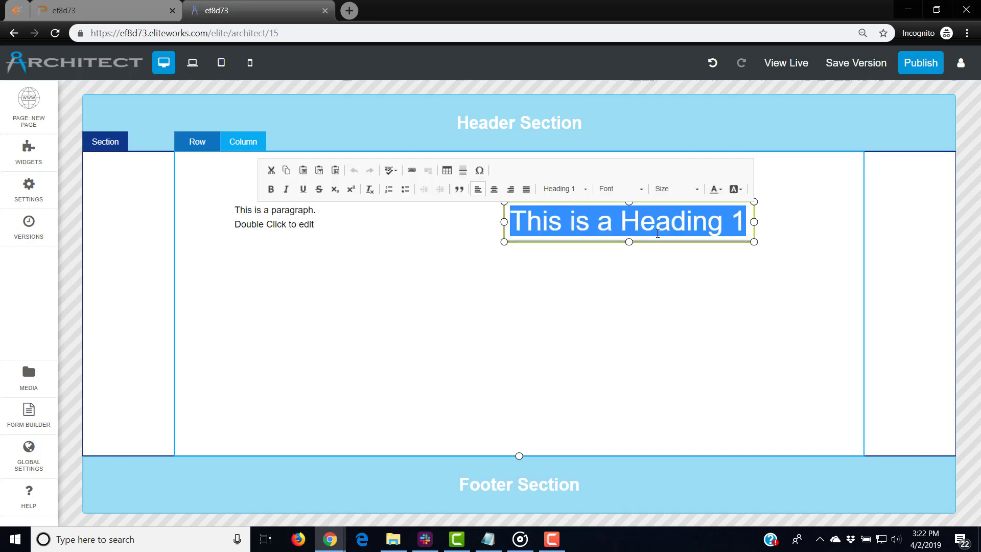
left_click(653, 228)
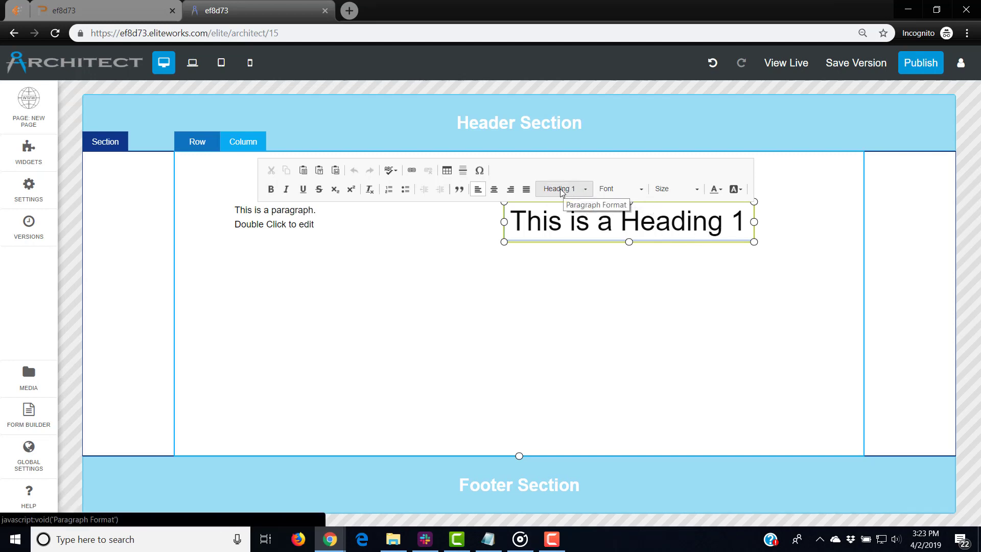
left_click(642, 190)
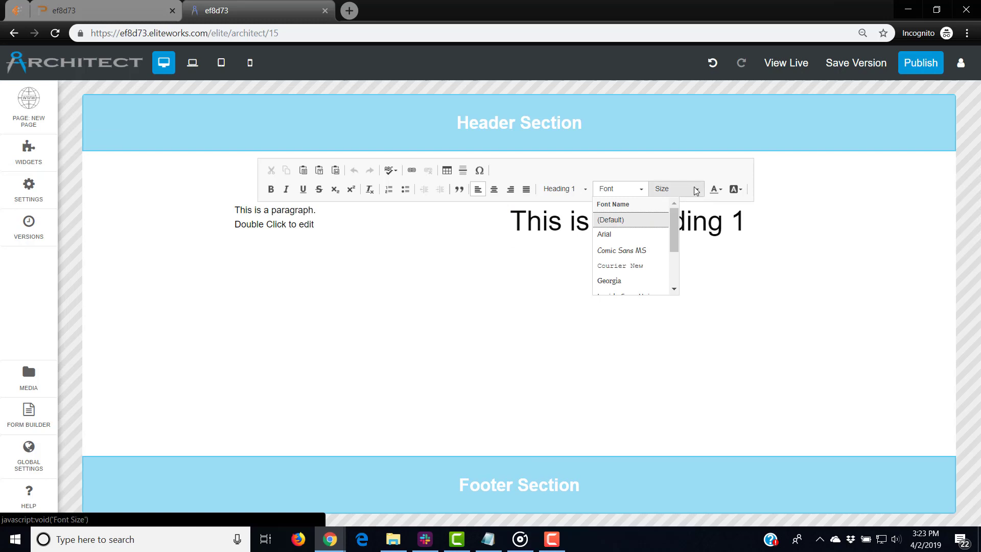
left_click(671, 193)
left_click(670, 193)
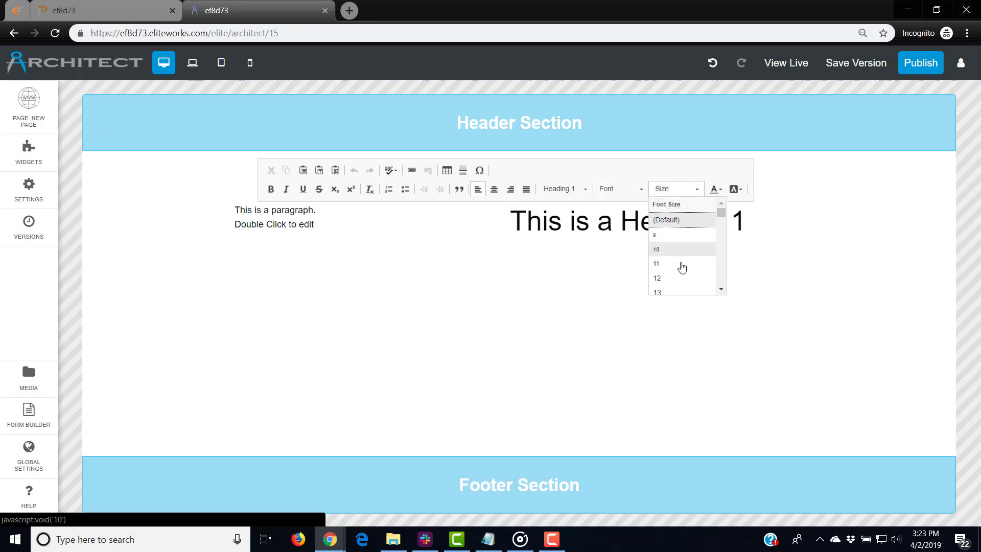
left_click(664, 223)
Set the heading text's font size to 18, then to 22, and finish editing
triple_click(664, 223)
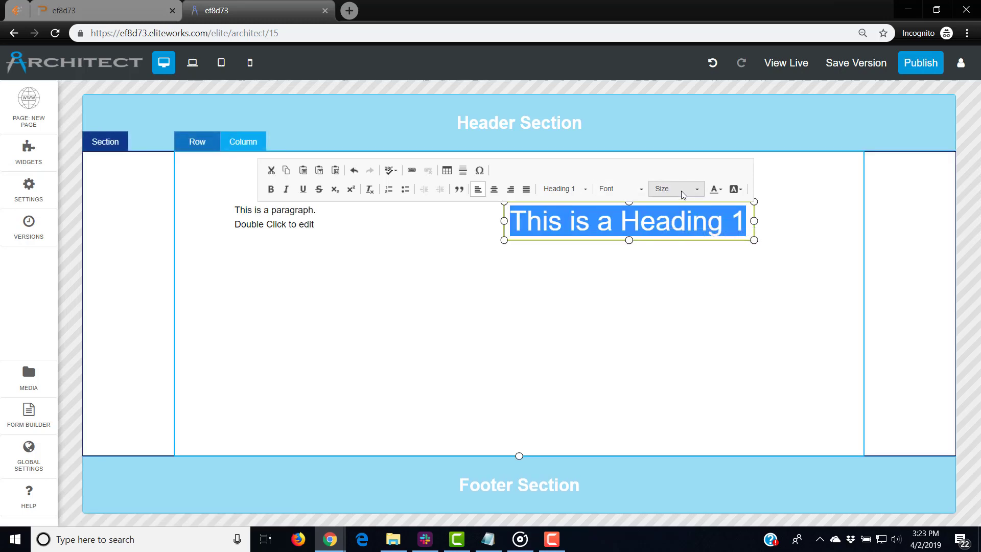
left_click(681, 192)
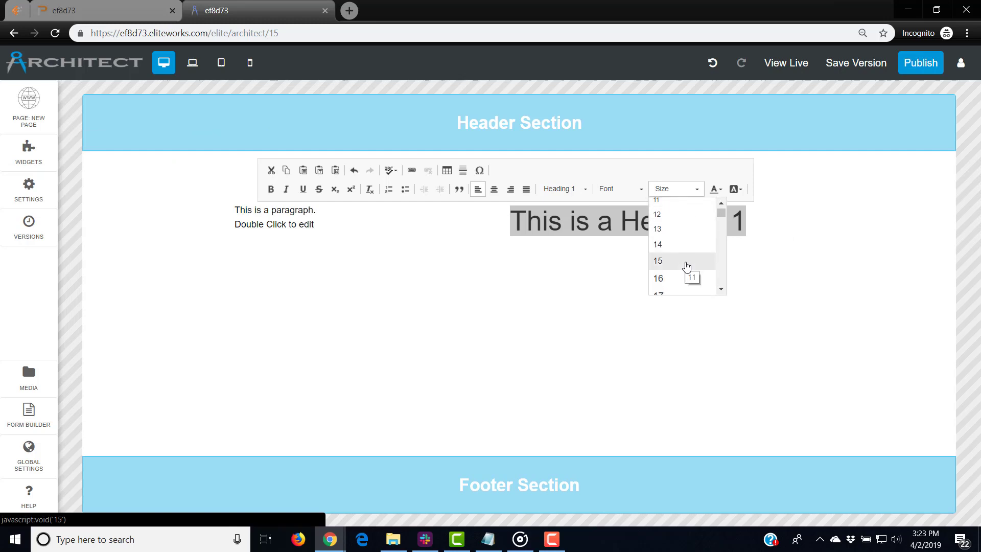
scroll(685, 264, "down", 2)
left_click(687, 257)
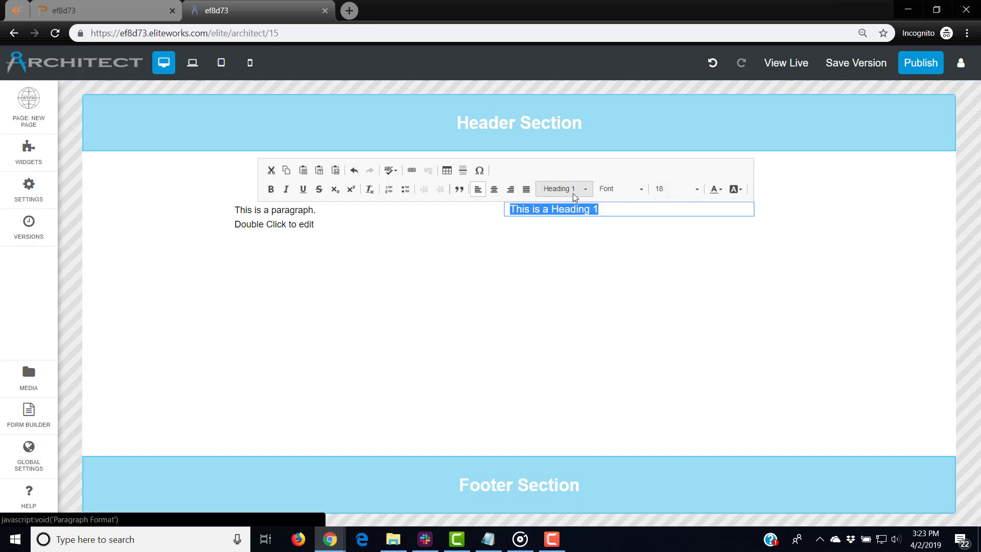
left_click(685, 190)
scroll(695, 253, "down", 1)
left_click(683, 264)
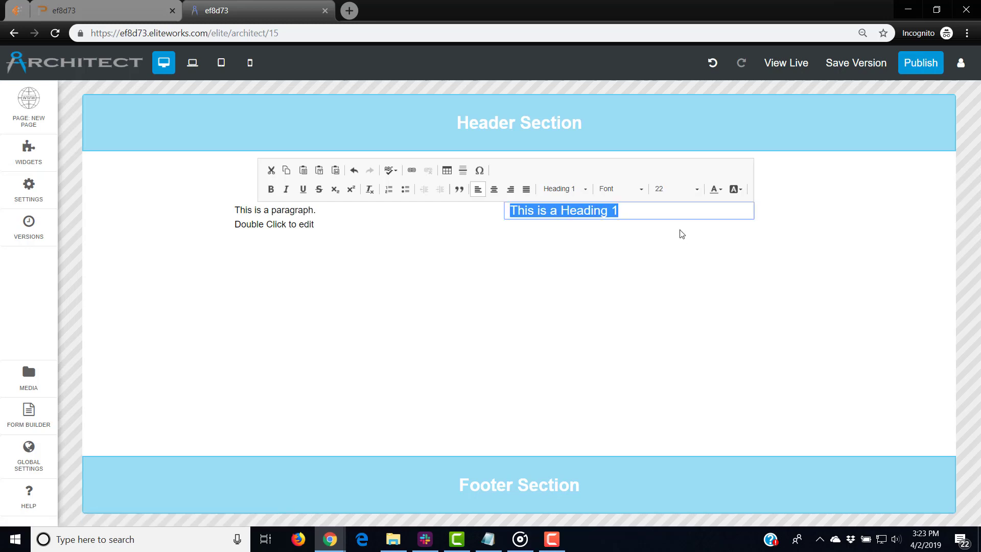
left_click(669, 239)
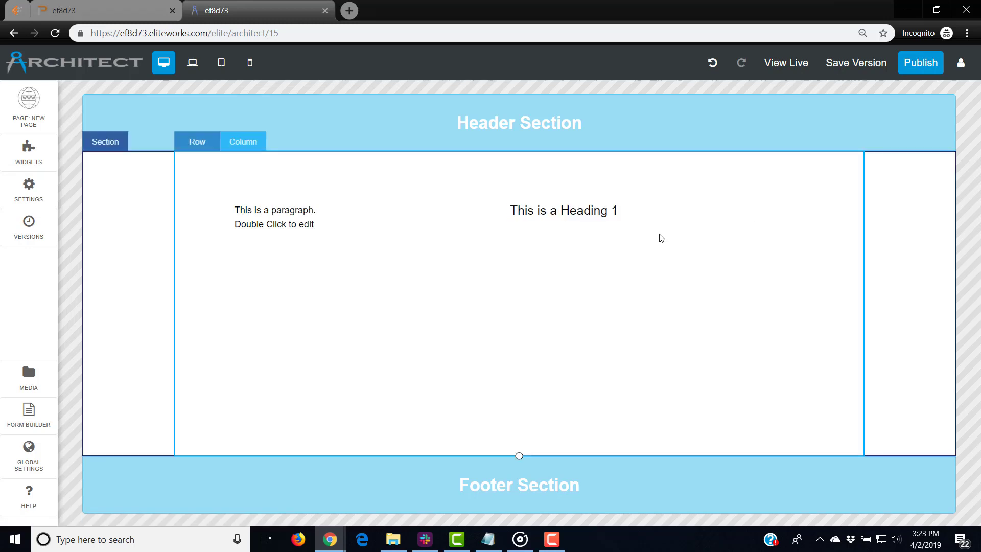
left_click(630, 210)
Move the paragraph right and up, and drop another paragraph block into the column
left_click(286, 212)
left_click_drag(286, 212, 361, 200)
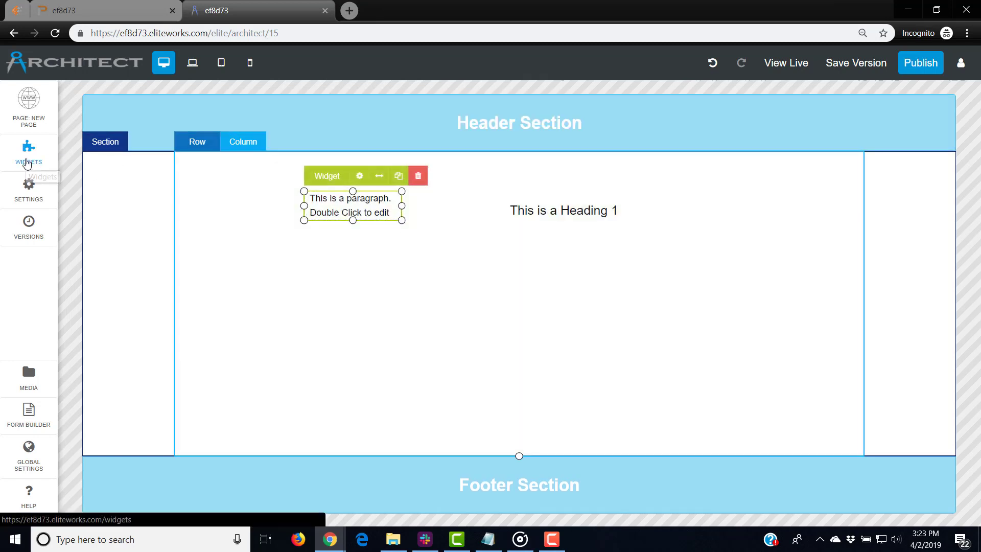
left_click(28, 163)
left_click(88, 190)
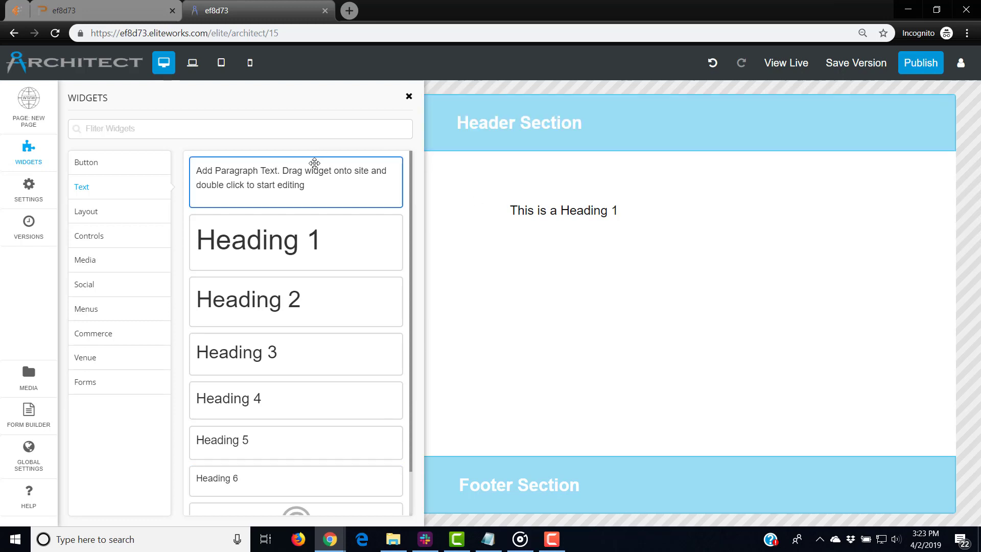
left_click_drag(389, 192, 360, 194)
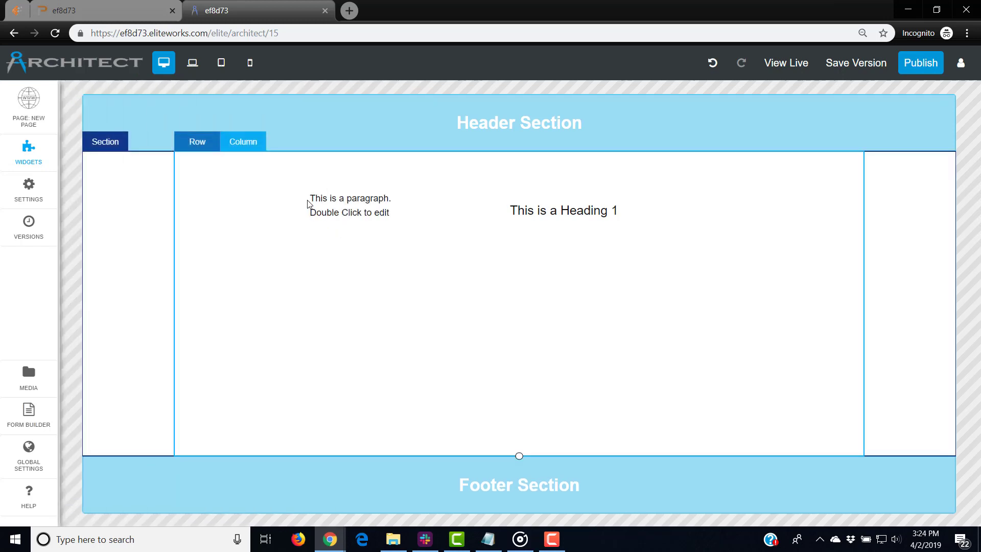
left_click(359, 191)
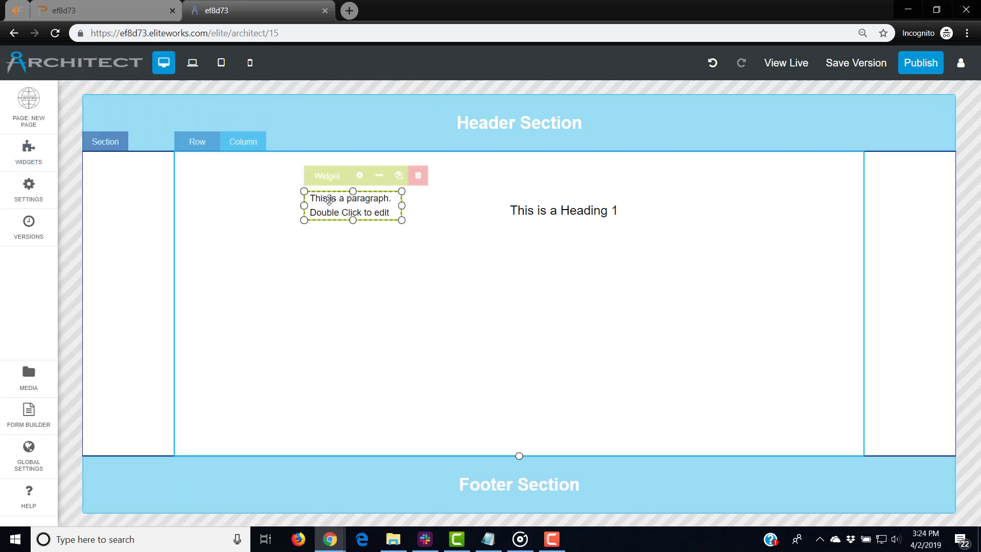
double_click(360, 200)
left_click(625, 179)
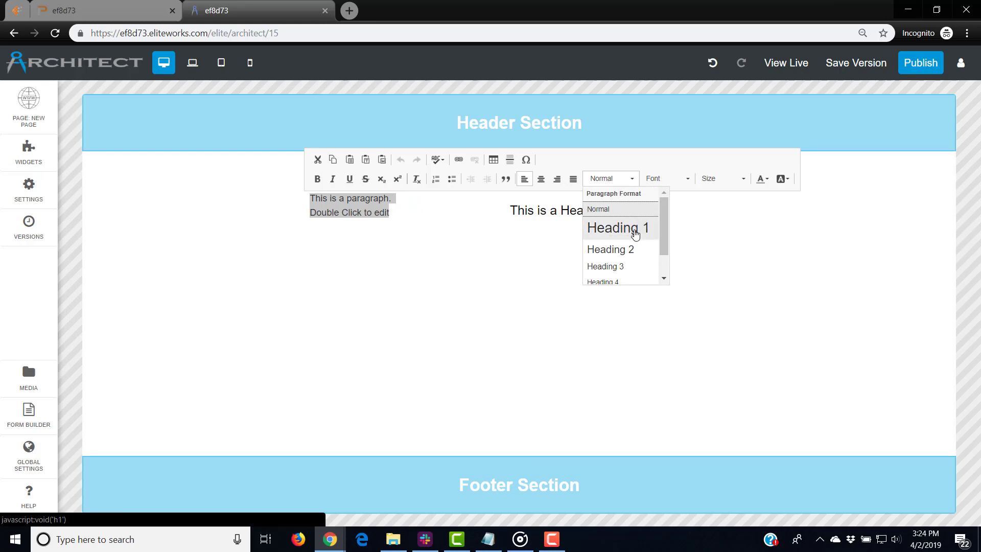
scroll(641, 273, "down", 1)
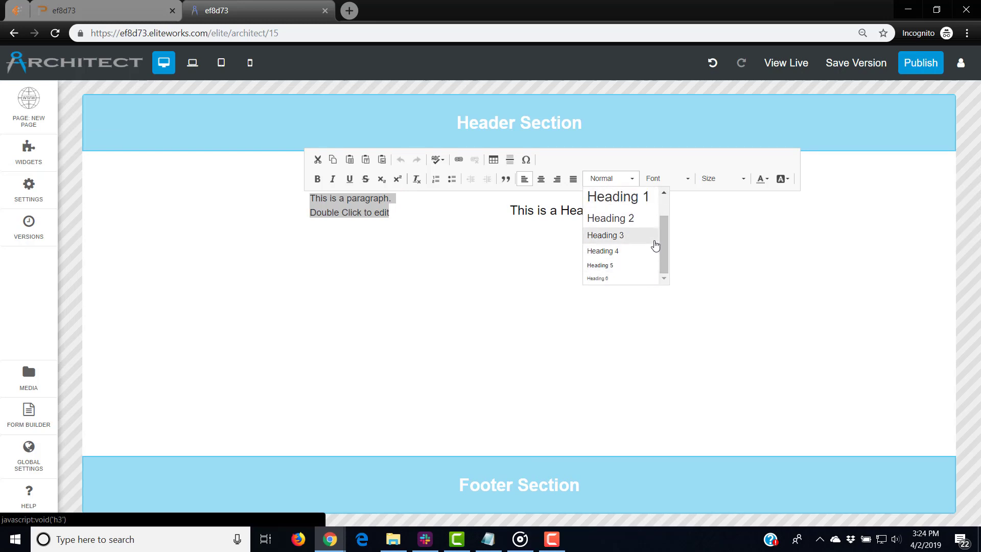
scroll(649, 245, "up", 1)
left_click(716, 256)
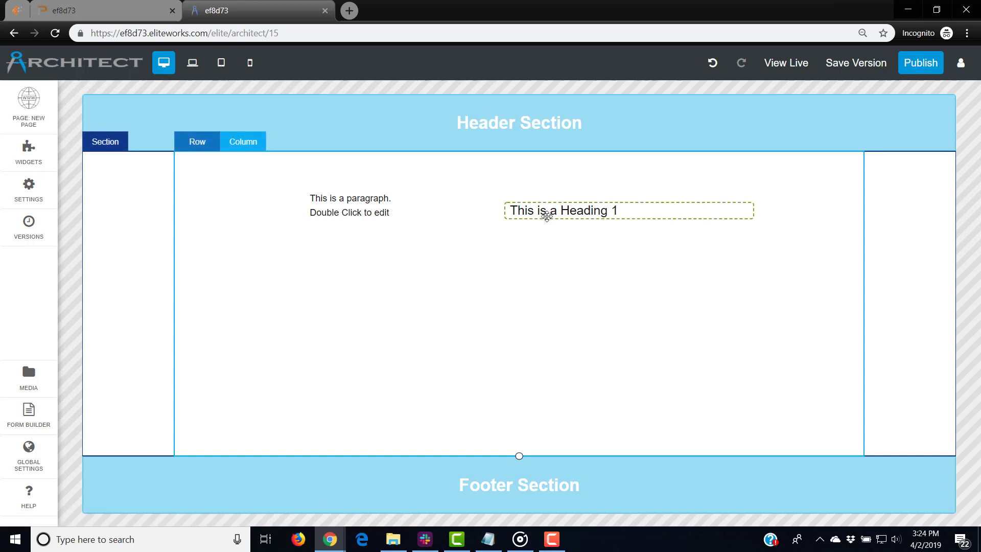
Delete the heading block and widen the paragraph so its text fits one line
left_click_drag(372, 200, 621, 204)
left_click(617, 183)
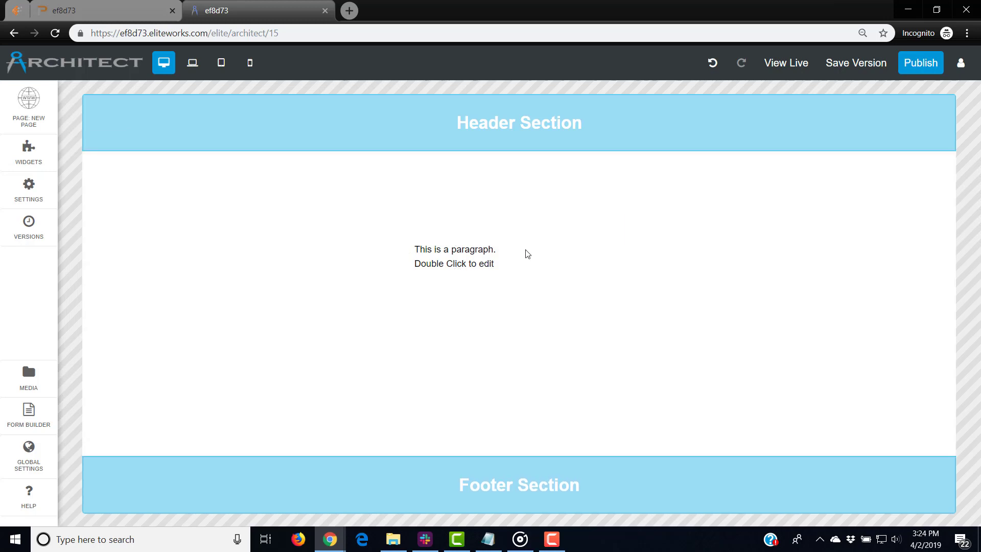
left_click(504, 264)
left_click_drag(506, 258, 648, 309)
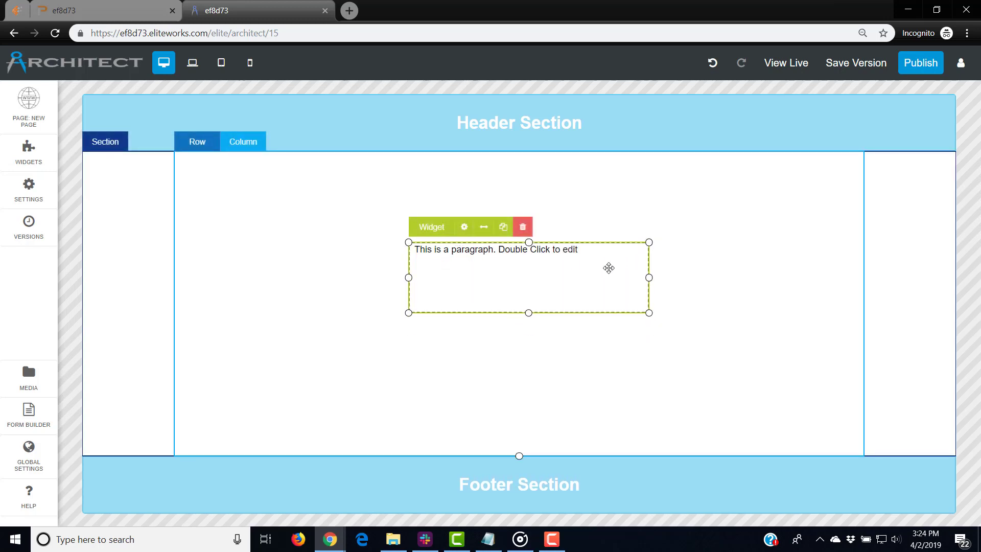
left_click(606, 264)
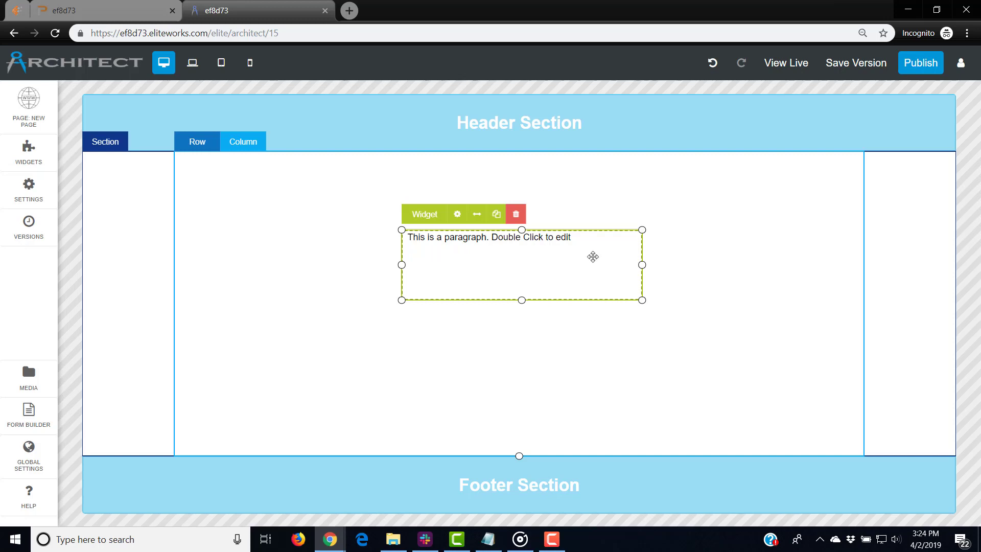
Copy the paragraph sentence and paste it repeatedly, separated by spaces, to lengthen the paragraph
double_click(591, 238)
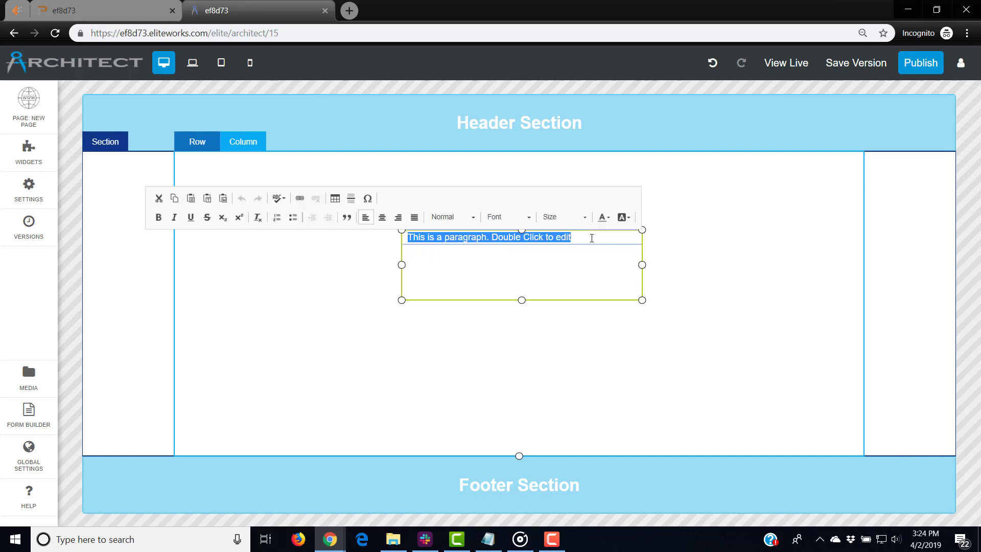
key("ctrl+c")
left_click(591, 238)
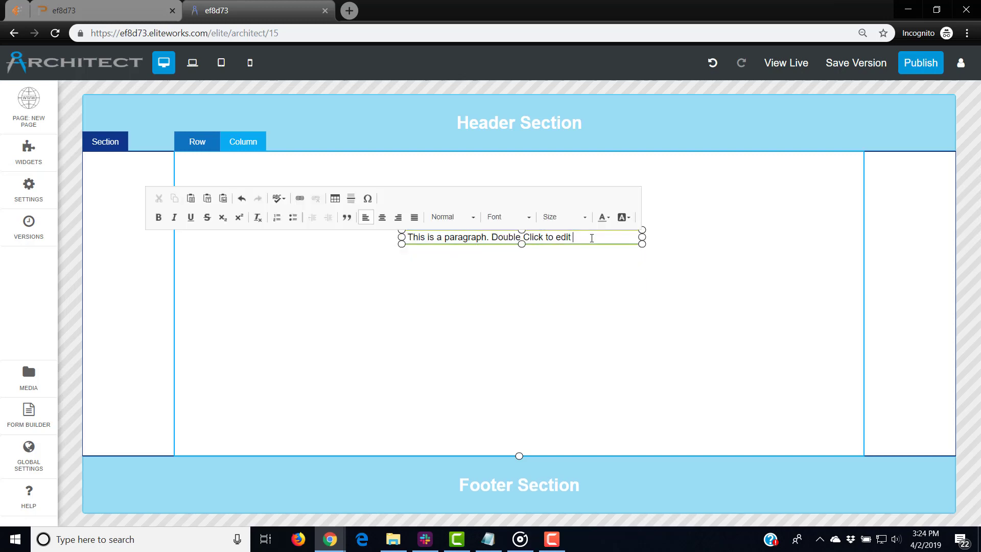
key("ctrl+v")
key("ctrl+v")
key("ctrl+v")
key("space")
key("ctrl+v")
key("space")
key("ctrl+v")
key("space")
key("ctrl+v")
key("space")
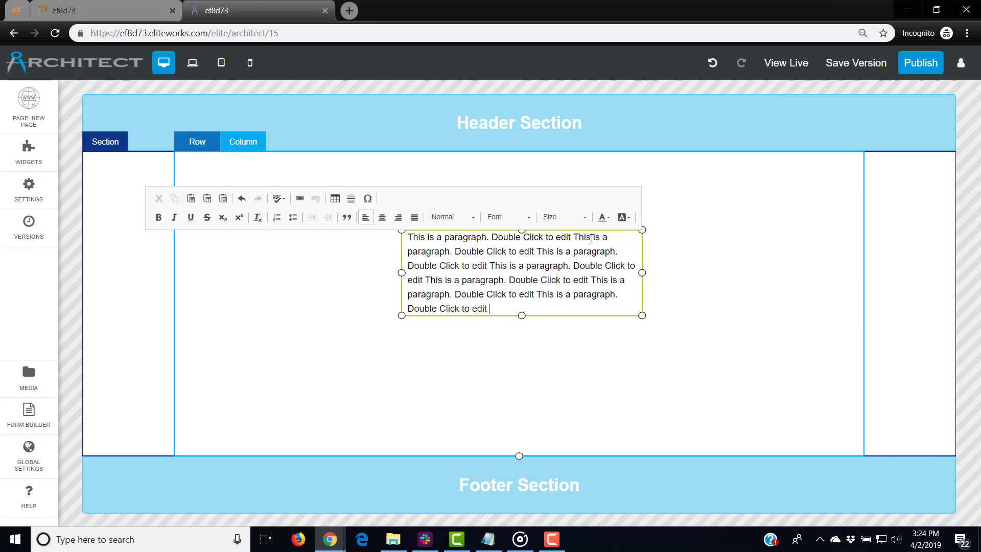
key("ctrl+v")
key("space")
key("ctrl+v")
key("space")
key("ctrl+v")
key("space")
key("ctrl+v")
key("space")
key("ctrl+v")
key("space")
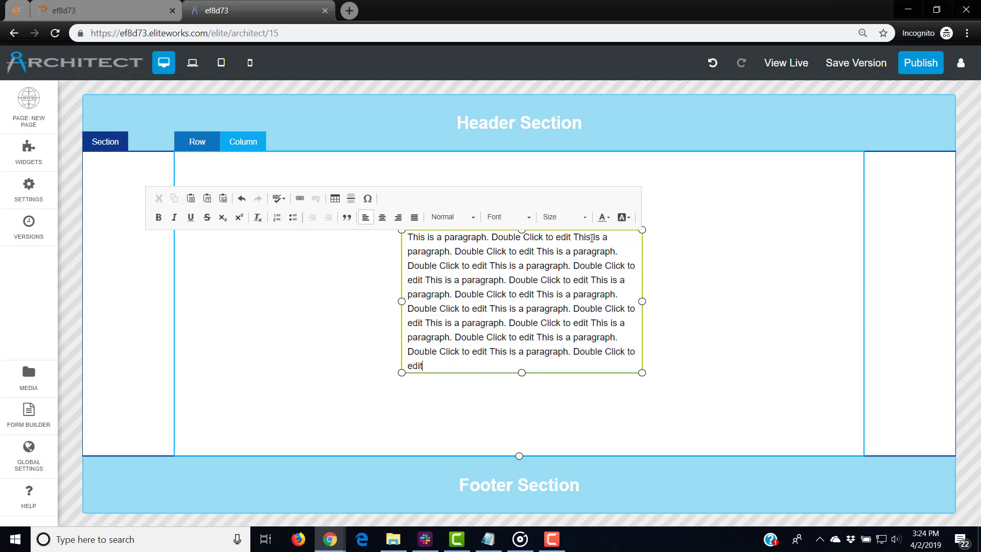
key("ctrl+v")
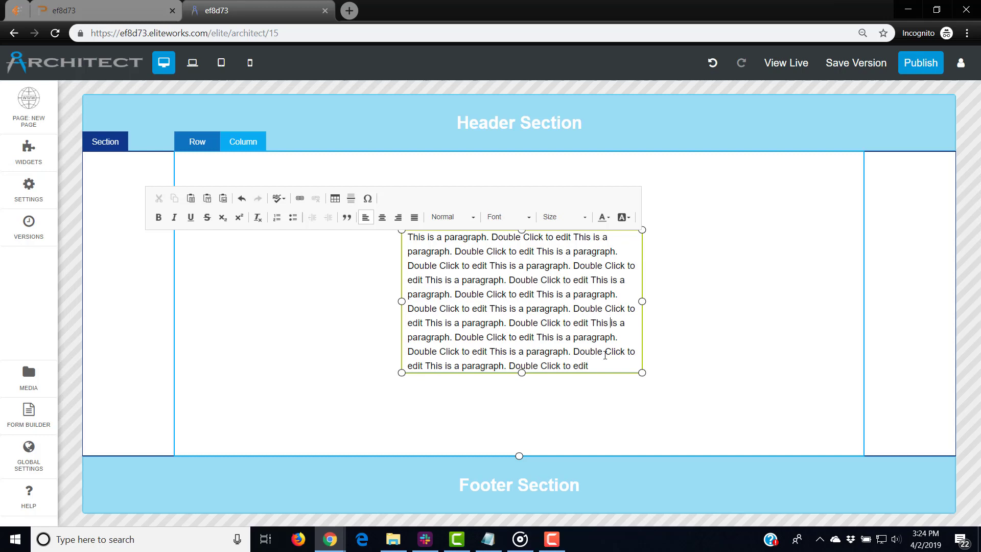
left_click(681, 366)
Add the text ';jlasd;jlkj this' at the end of the paragraph
double_click(598, 364)
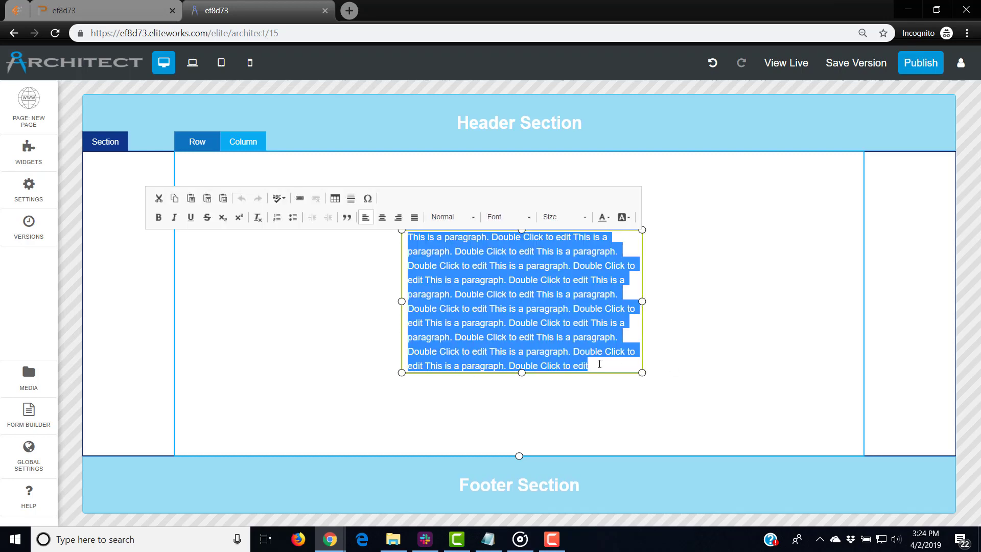
left_click(599, 363)
key("ctrl+a")
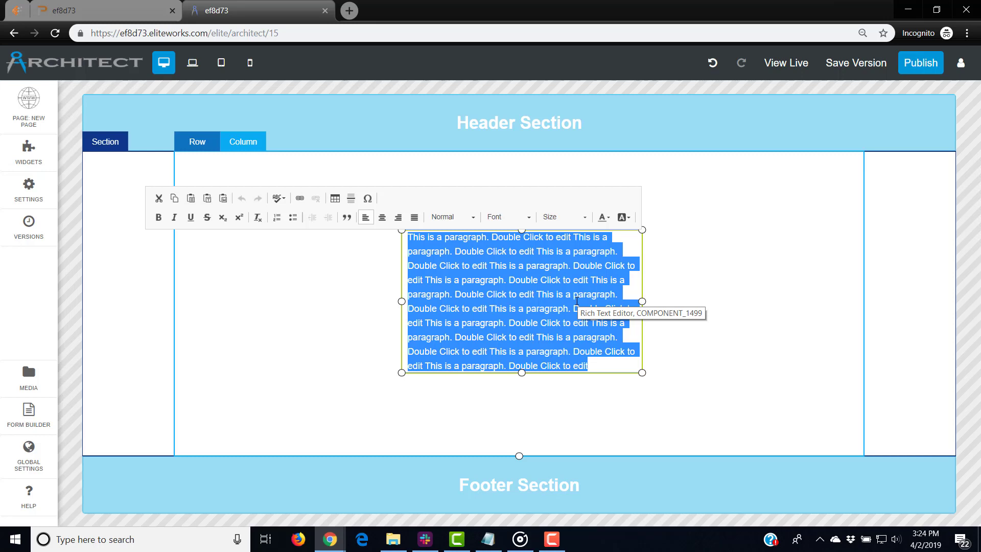
left_click(609, 362)
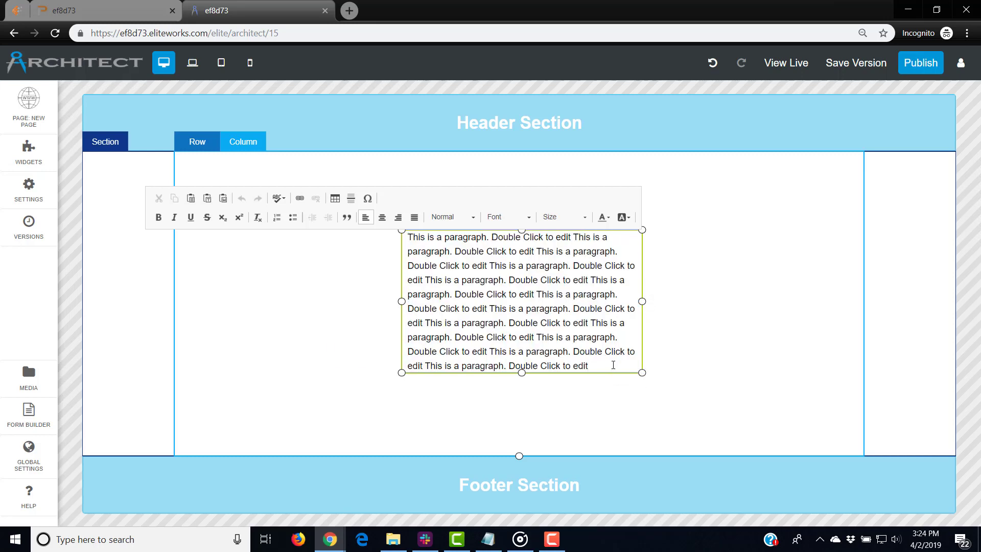
type(";jlasd;jlkj this is a paragraph")
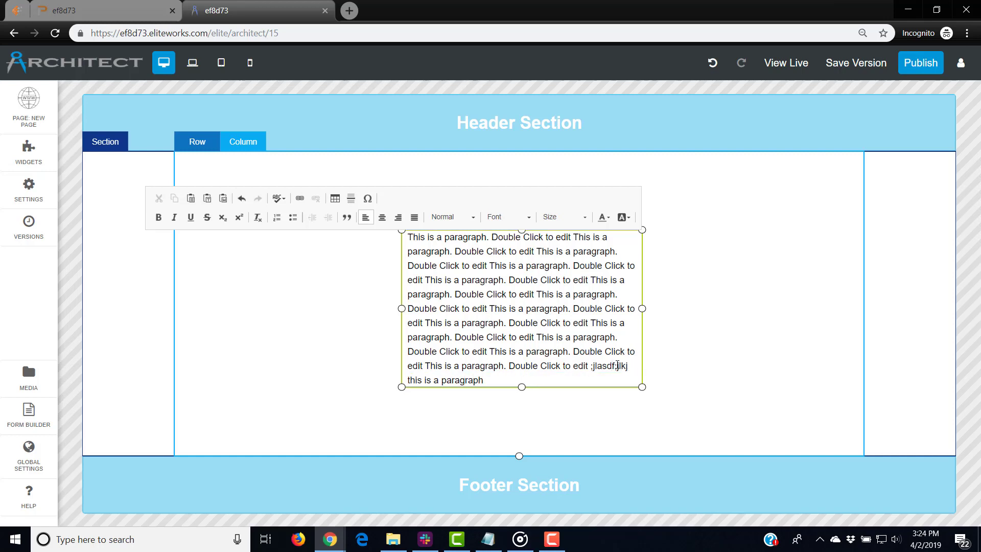
left_click(697, 388)
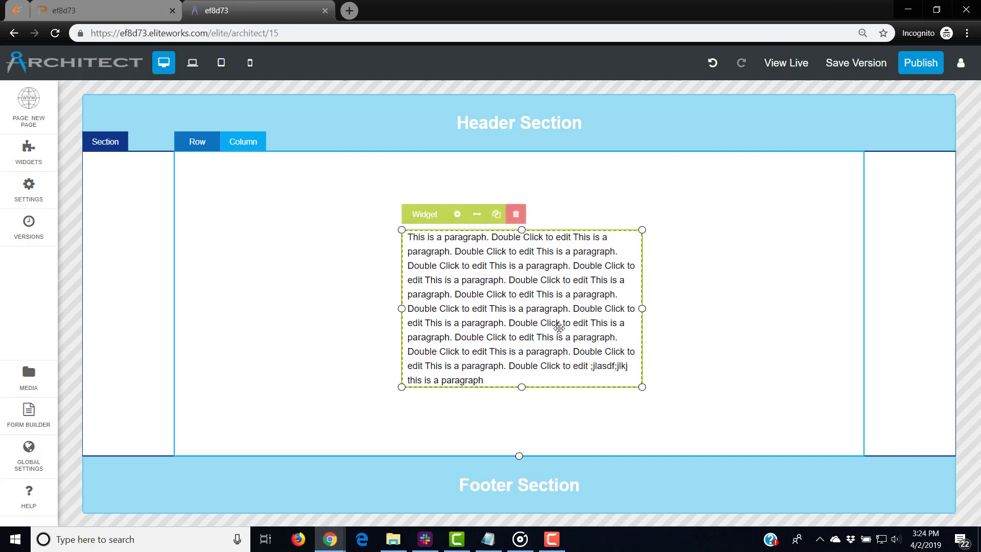
Move the paragraph toward the column's top-left and widen its box
mouse_move(558, 329)
left_mouse_down()
mouse_move(486, 285)
mouse_move(588, 314)
mouse_move(476, 318)
mouse_move(442, 306)
mouse_move(450, 326)
mouse_move(422, 316)
left_mouse_up()
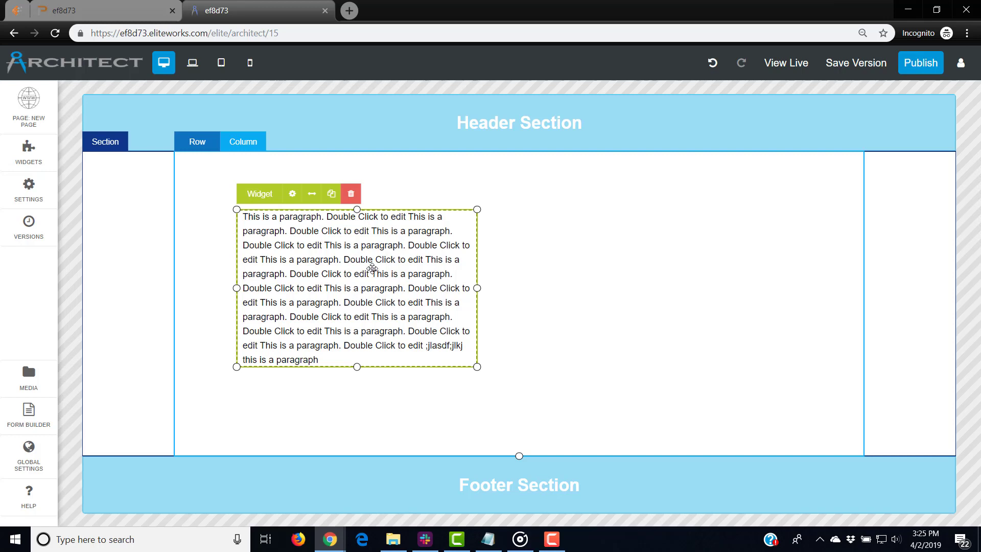
left_click_drag(377, 322, 344, 299)
mouse_move(391, 265)
left_mouse_down()
mouse_move(375, 272)
mouse_move(374, 241)
left_mouse_up()
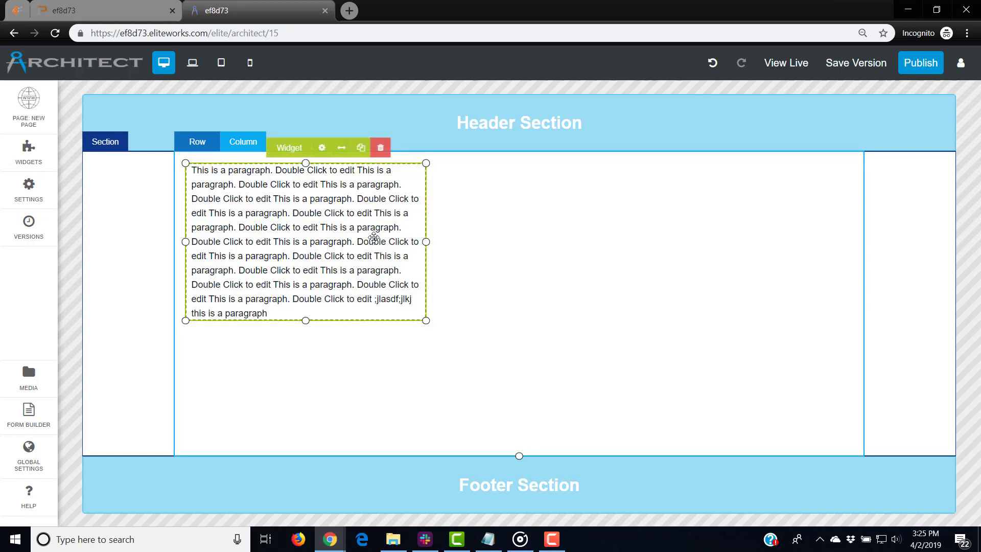
mouse_move(425, 321)
left_mouse_down()
mouse_move(441, 352)
mouse_move(784, 289)
mouse_move(441, 314)
left_mouse_up()
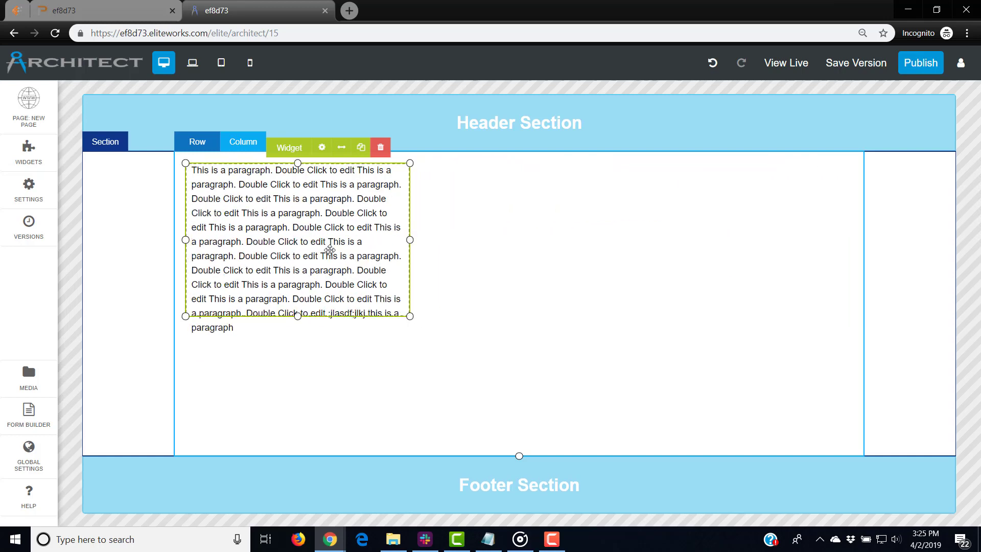
mouse_move(329, 256)
left_mouse_down()
mouse_move(383, 269)
mouse_move(375, 271)
left_mouse_up()
left_click_drag(465, 339, 533, 328)
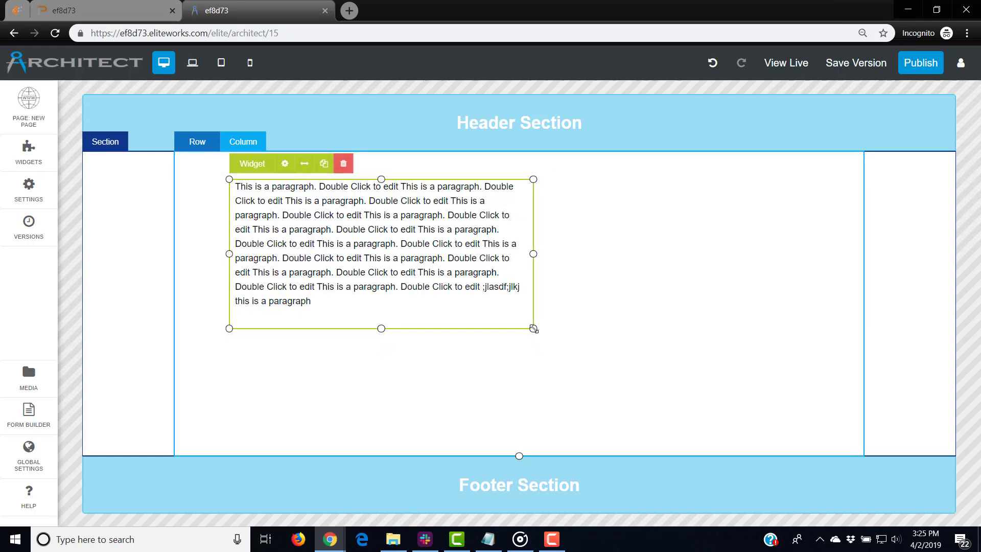
Paste eight more copies of the sentence into the paragraph
double_click(327, 301)
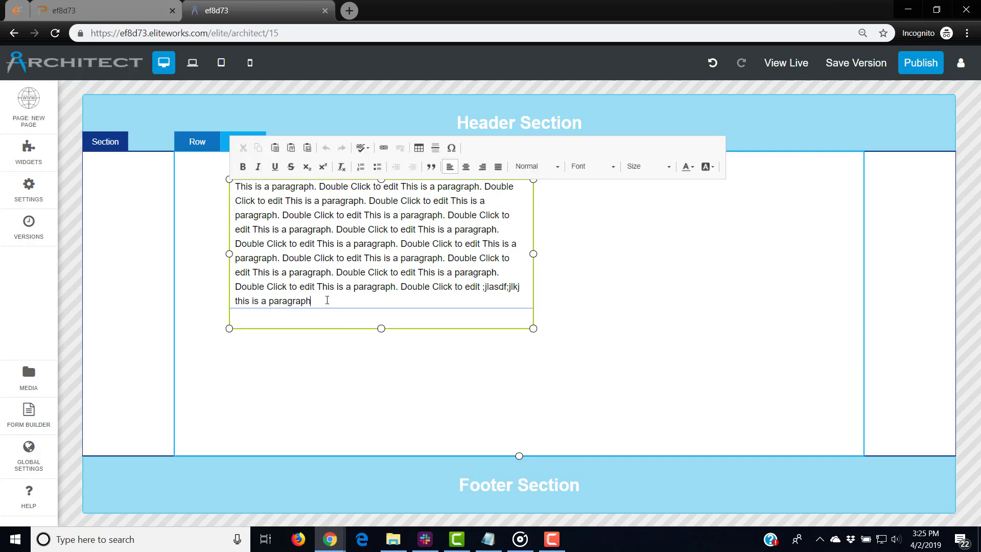
left_click_drag(326, 300, 223, 245)
left_click(229, 246)
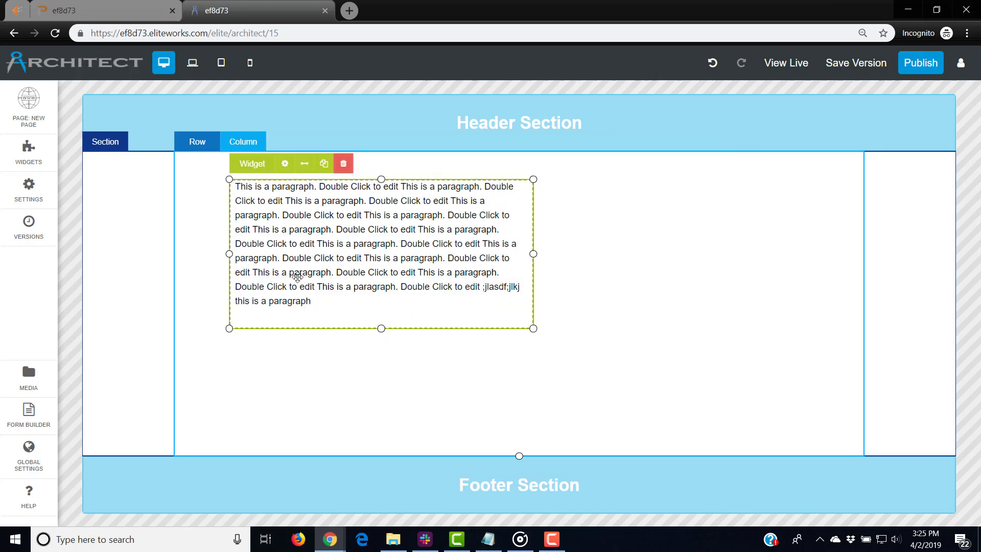
double_click(324, 298)
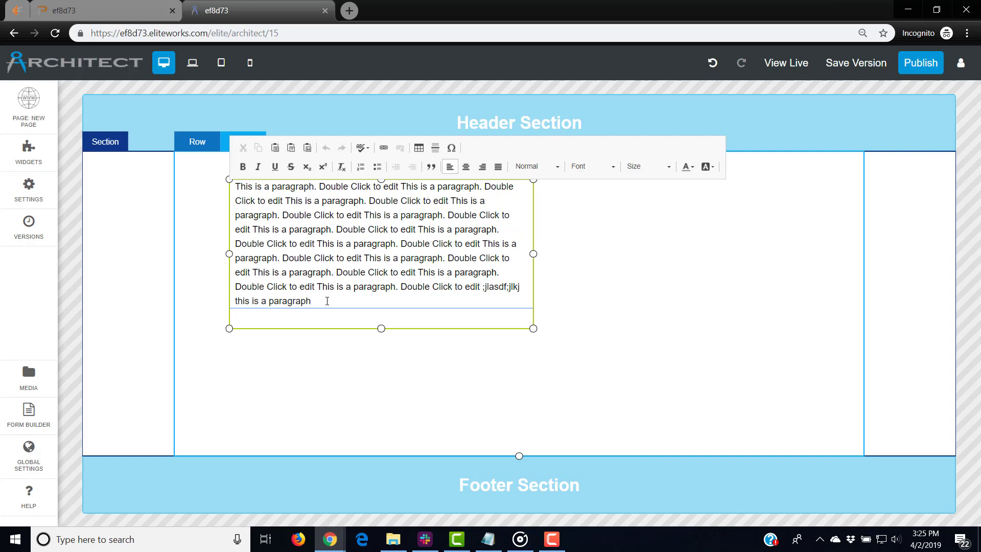
key("ctrl+v")
key("ctrl+v")
key("ctrl+v")
key("ctrl+v")
key("ctrl+v")
key("ctrl+v")
key("ctrl+v")
key("ctrl+v")
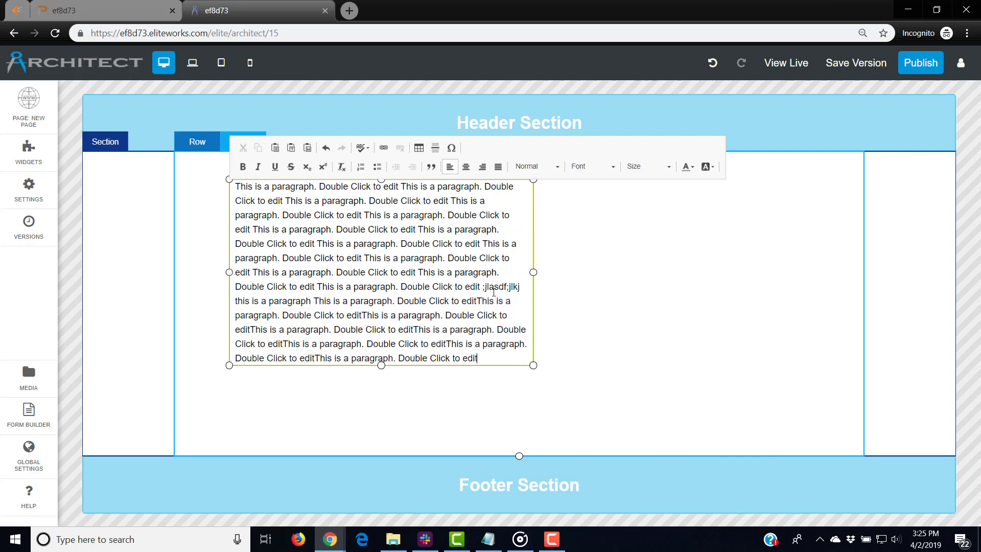
Widen the paragraph nearly across the column and shorten its box to fit the text
left_click_drag(534, 272, 824, 271)
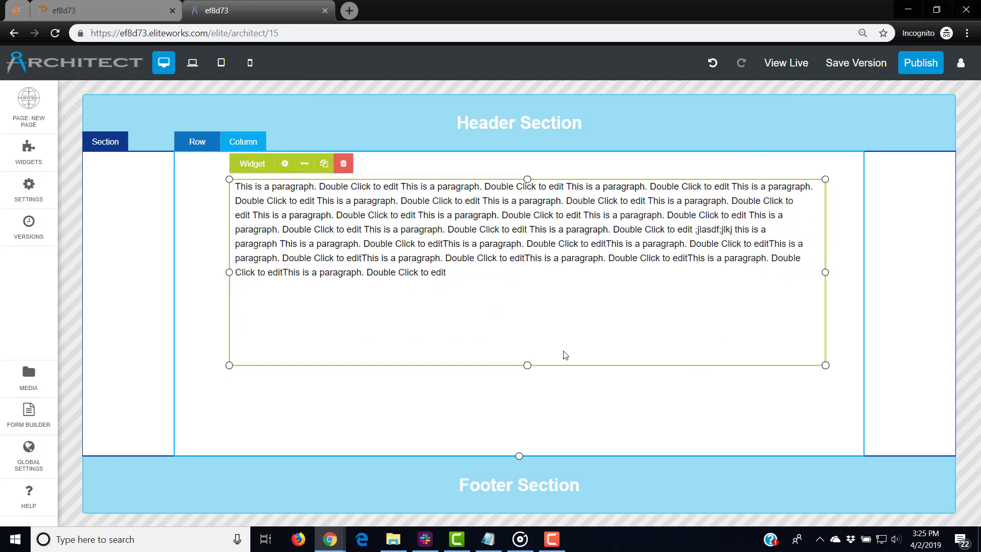
left_click_drag(527, 365, 527, 300)
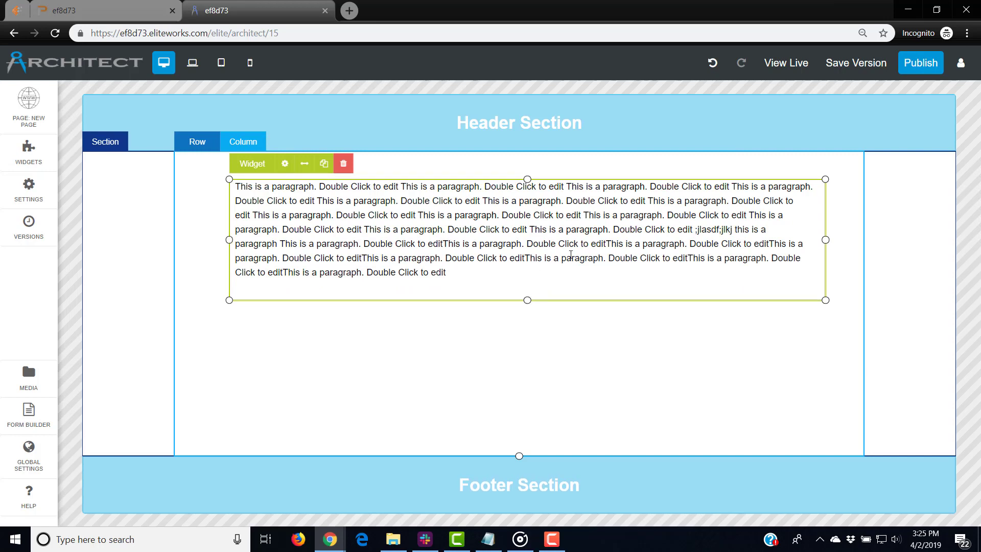
double_click(562, 258)
left_click(645, 279)
left_click(726, 303)
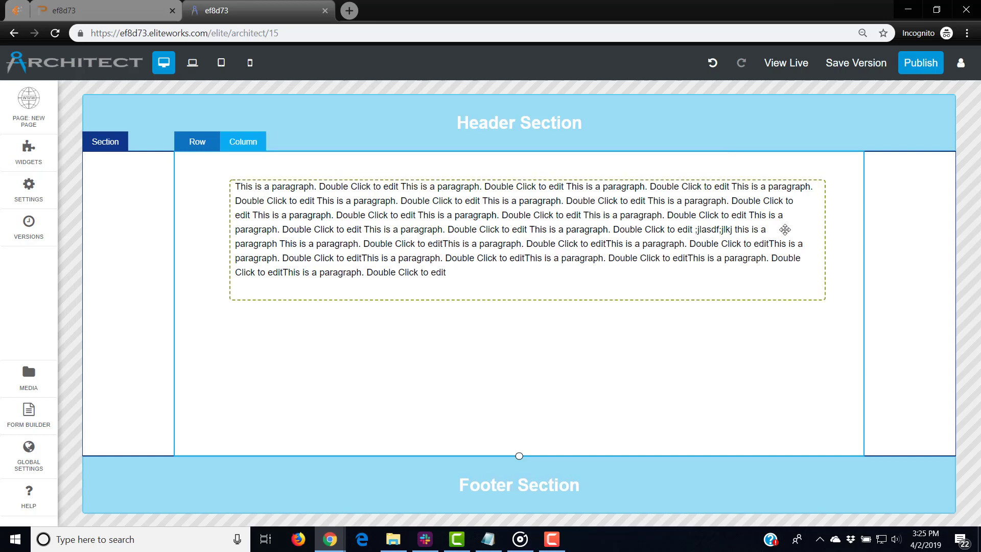
left_click(787, 229)
left_click_drag(795, 221, 788, 230)
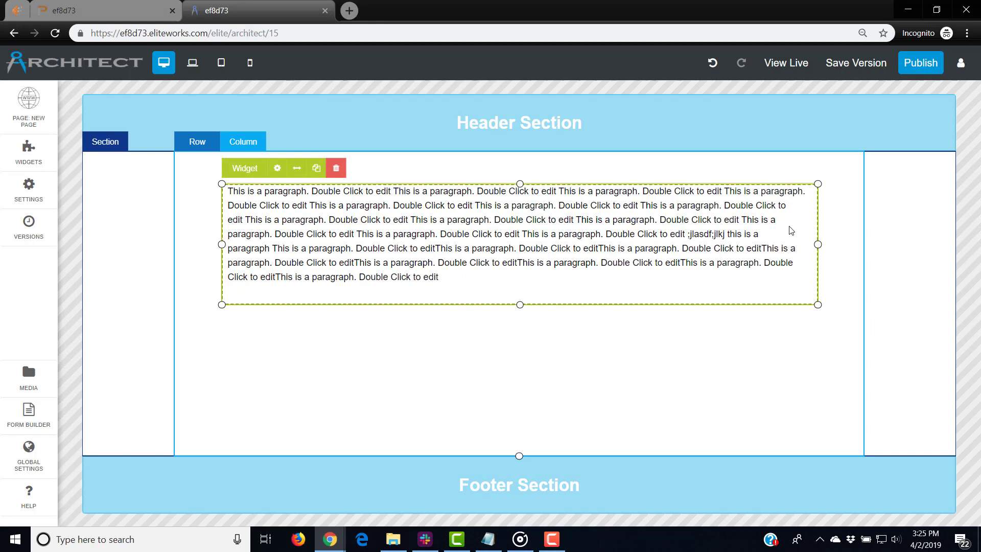
Add a Button Text button below the paragraph
left_click(37, 154)
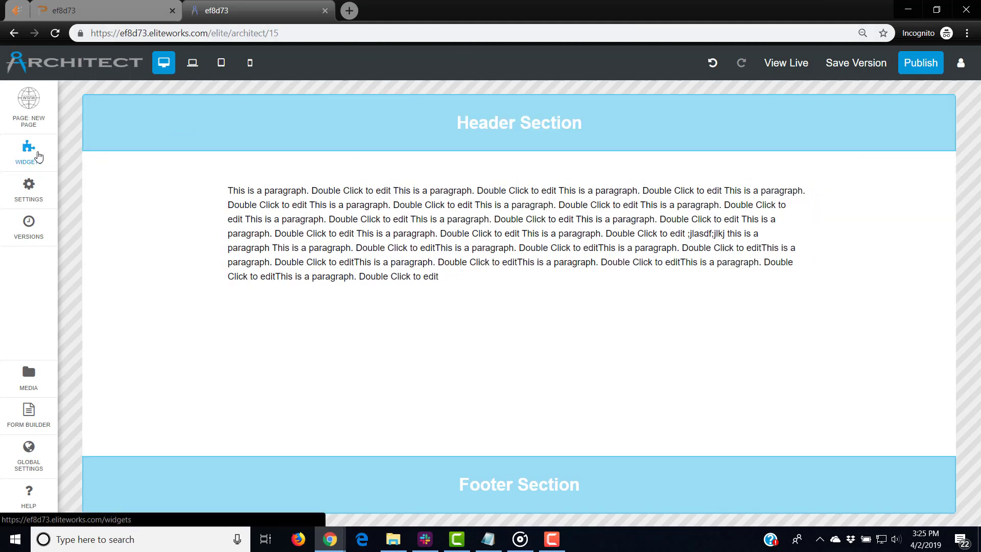
left_click_drag(446, 323, 534, 372)
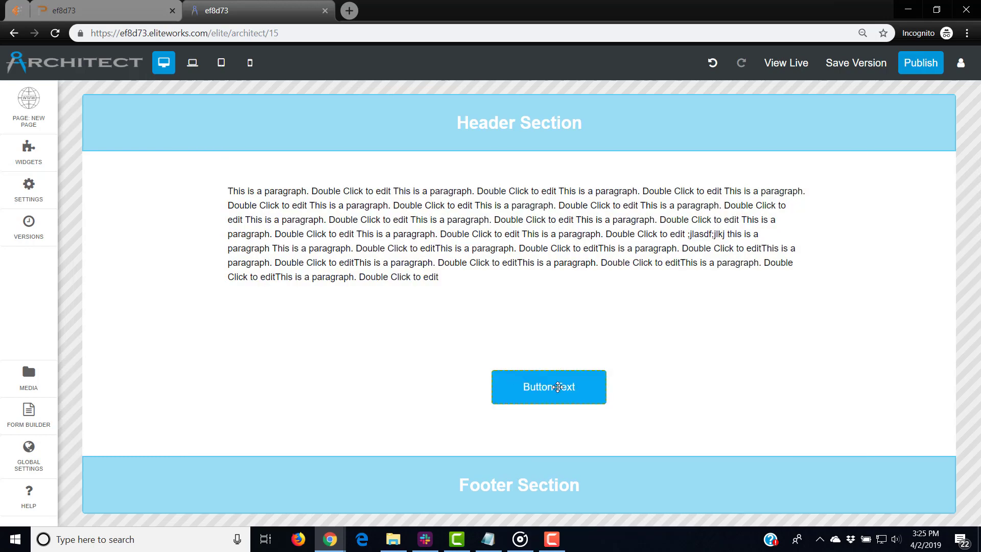
left_click(535, 373)
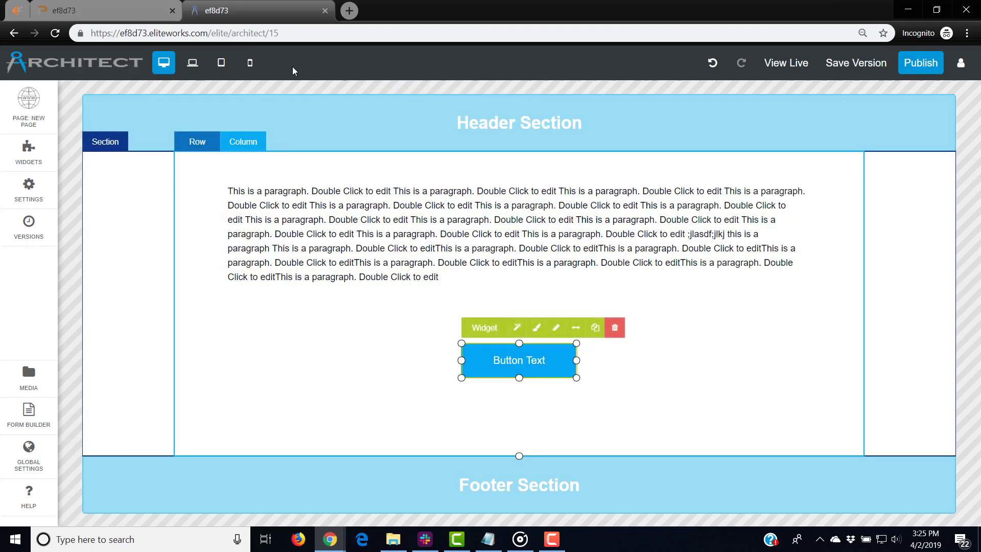
Check the mobile layout, then set the desktop paragraph to responsive full column width
left_click(249, 66)
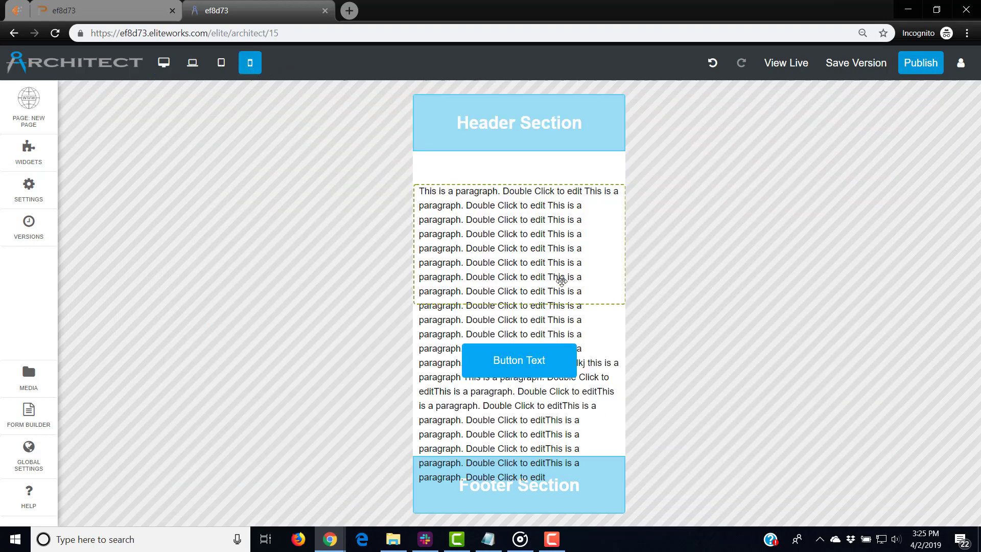
left_click(512, 251)
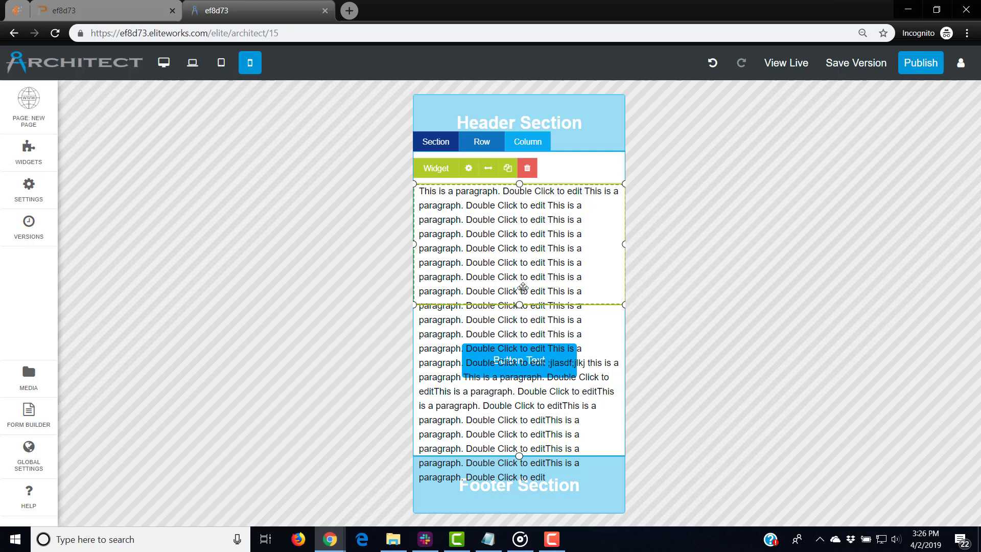
left_click(163, 62)
left_click(460, 236)
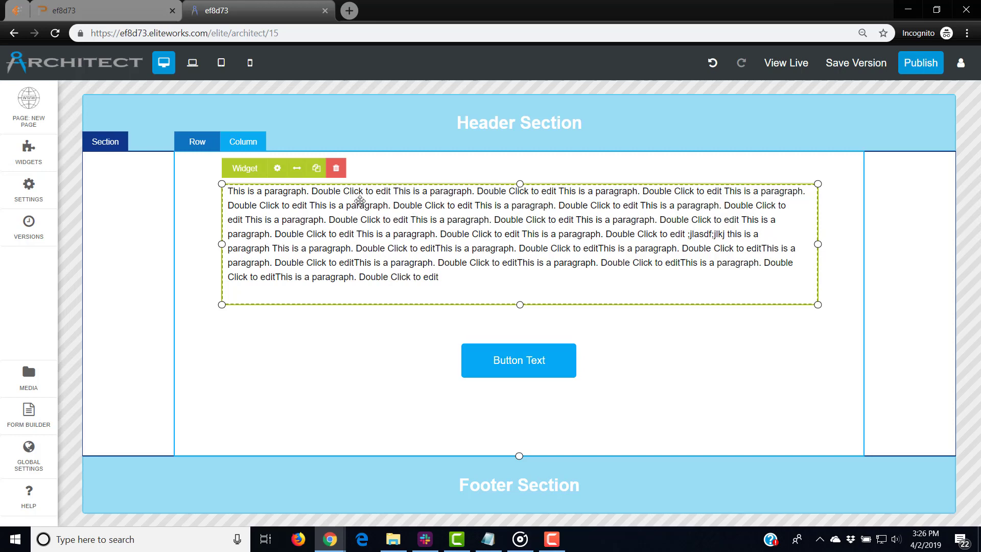
left_click(297, 169)
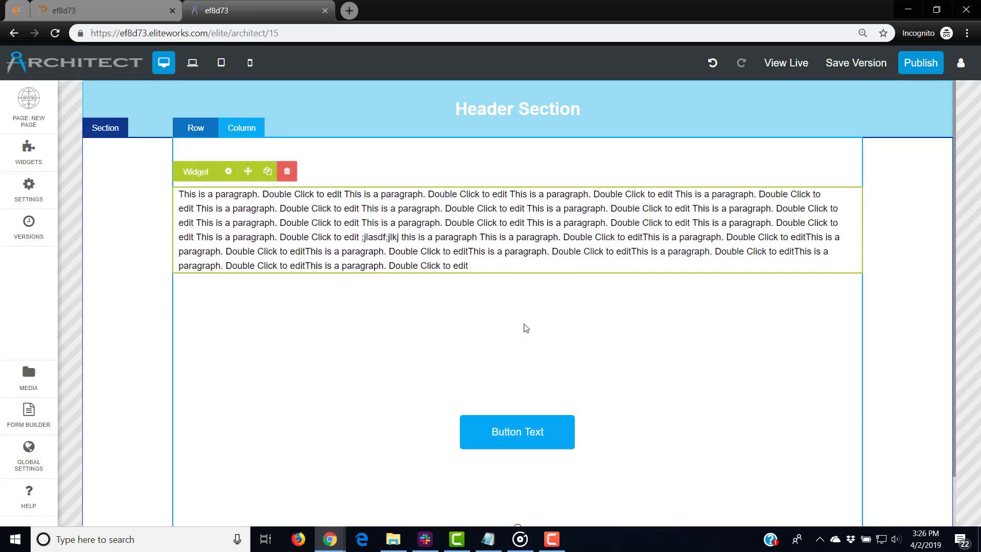
Check the button's placement in the mobile layout
left_click(250, 64)
scroll(442, 291, "down", 4)
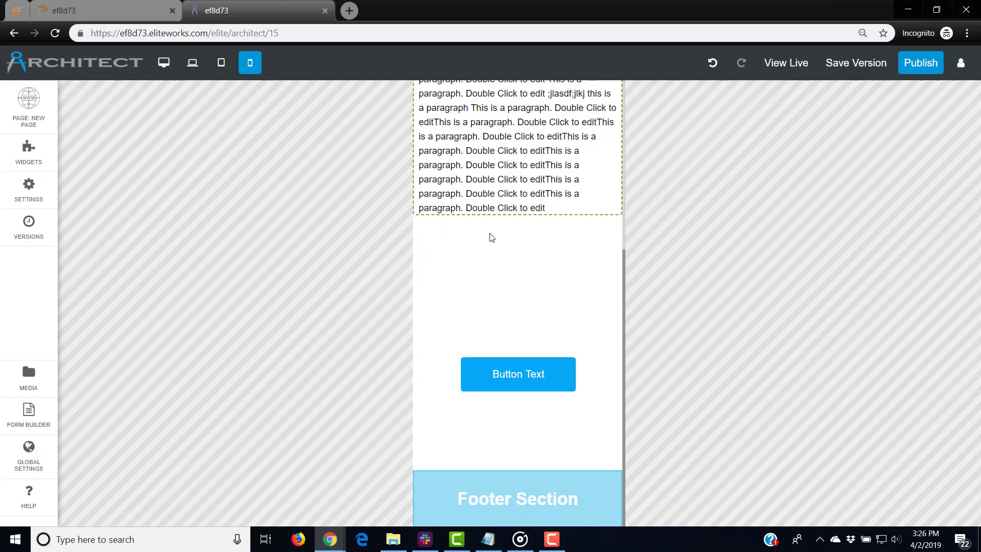
left_click(509, 386)
scroll(512, 156, "up", 5)
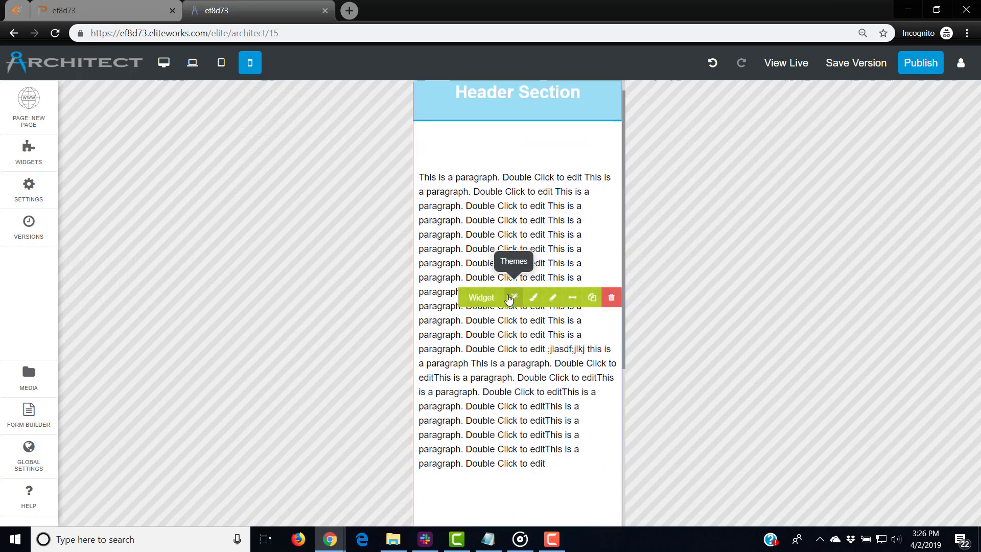
On desktop, move the button up and drag the section's bottom edge up
left_click(163, 62)
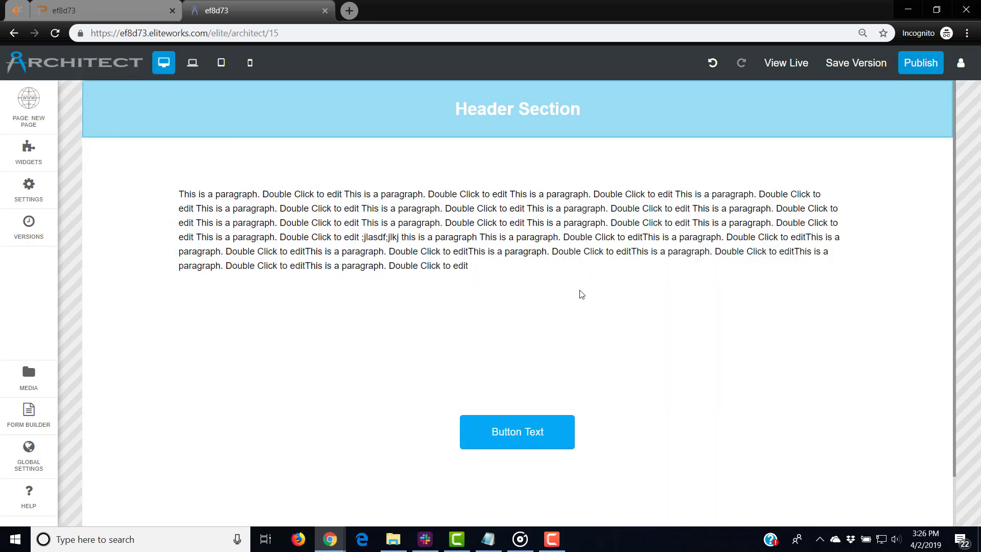
left_click_drag(542, 428, 545, 383)
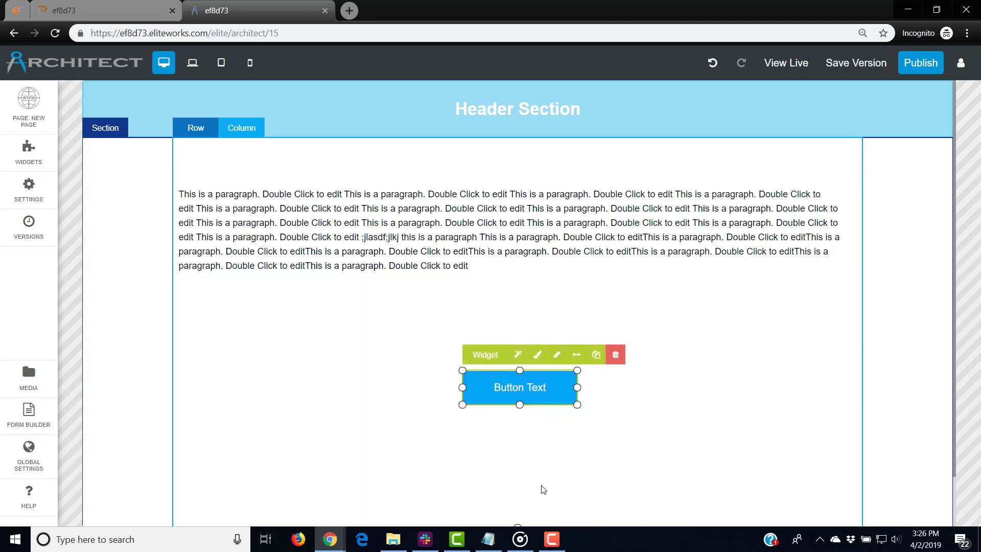
scroll(543, 489, "down", 2)
left_click_drag(519, 470, 523, 372)
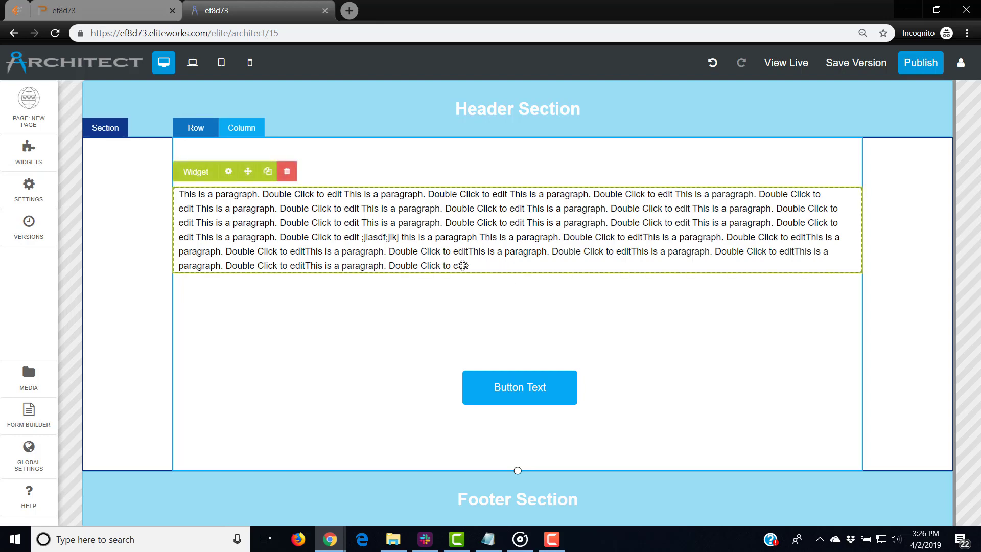
Set the paragraph text to Arial at font size 25
double_click(483, 264)
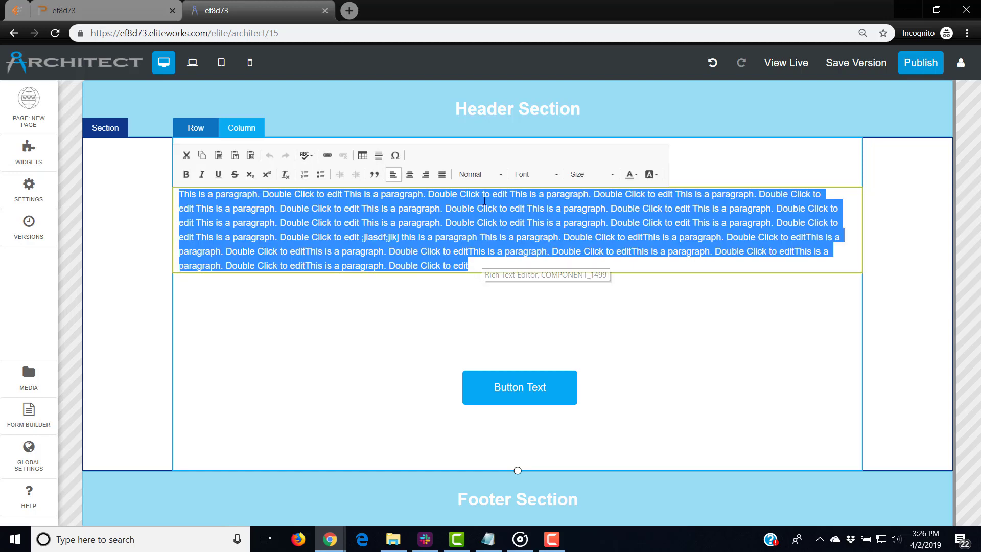
left_click(556, 174)
scroll(555, 237, "down", 3)
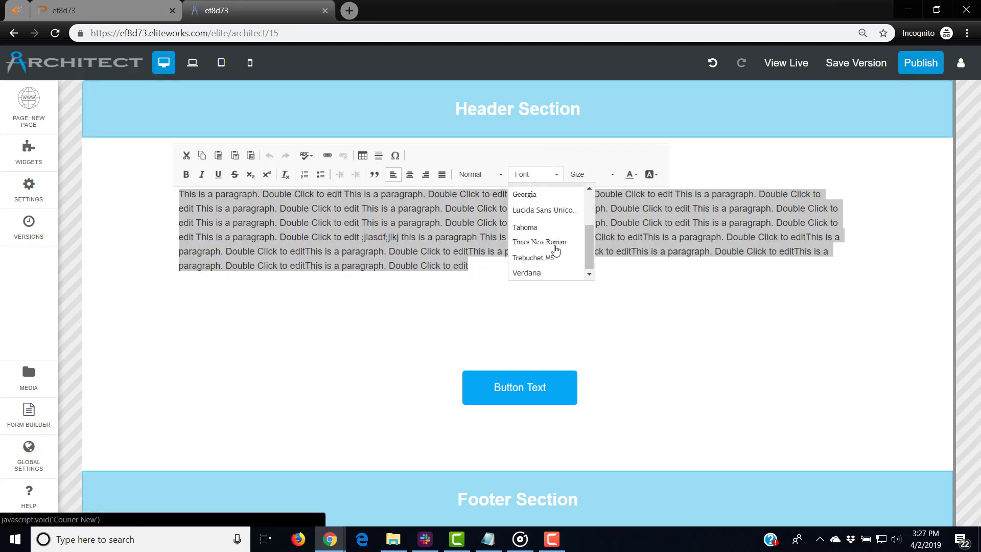
scroll(554, 265, "up", 3)
left_click(545, 228)
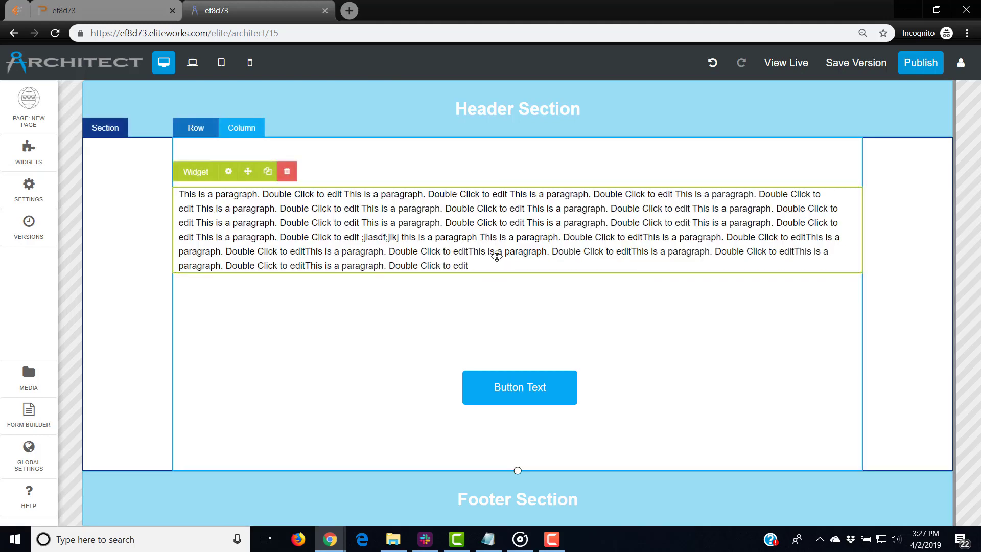
double_click(550, 194)
left_click(595, 176)
scroll(595, 255, "down", 5)
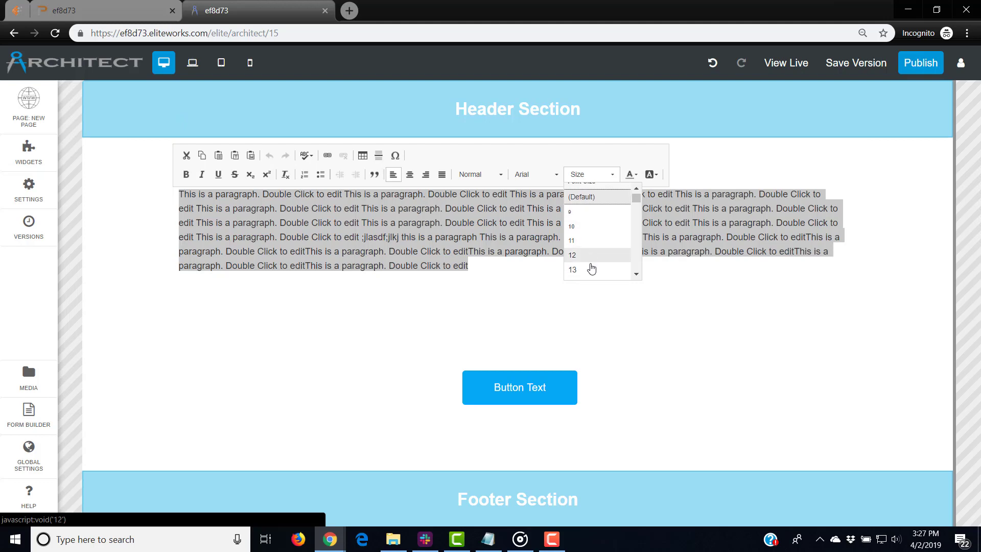
left_click(597, 254)
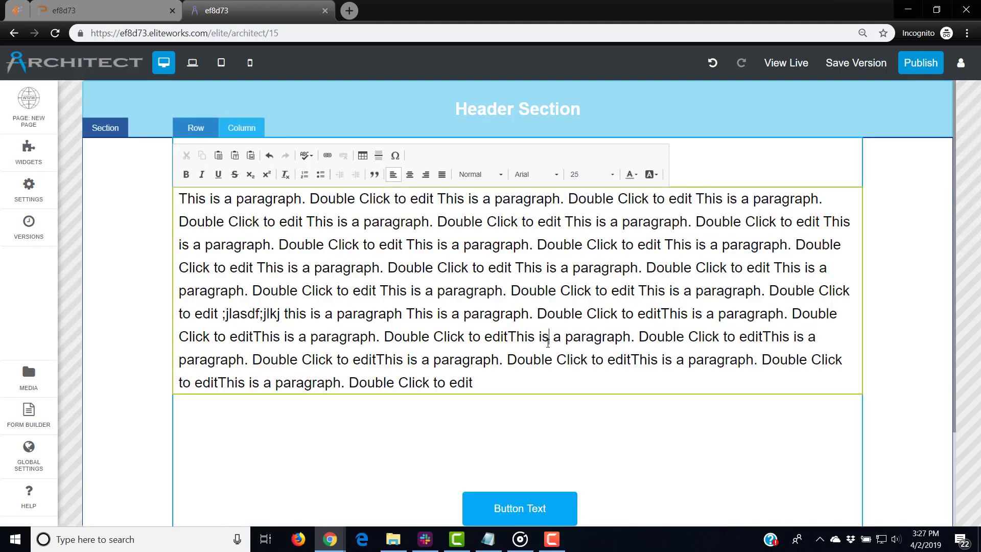
scroll(662, 311, "down", 3)
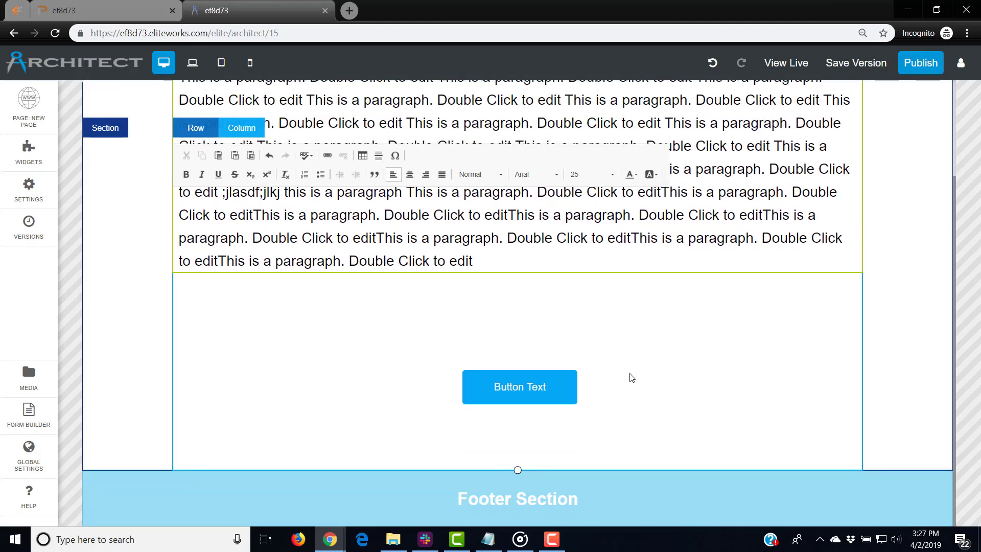
left_click(631, 376)
Move the button up closer beneath the paragraph, then reopen the paragraph for editing
left_click(535, 389)
left_click_drag(535, 389, 532, 350)
scroll(534, 406, "up", 3)
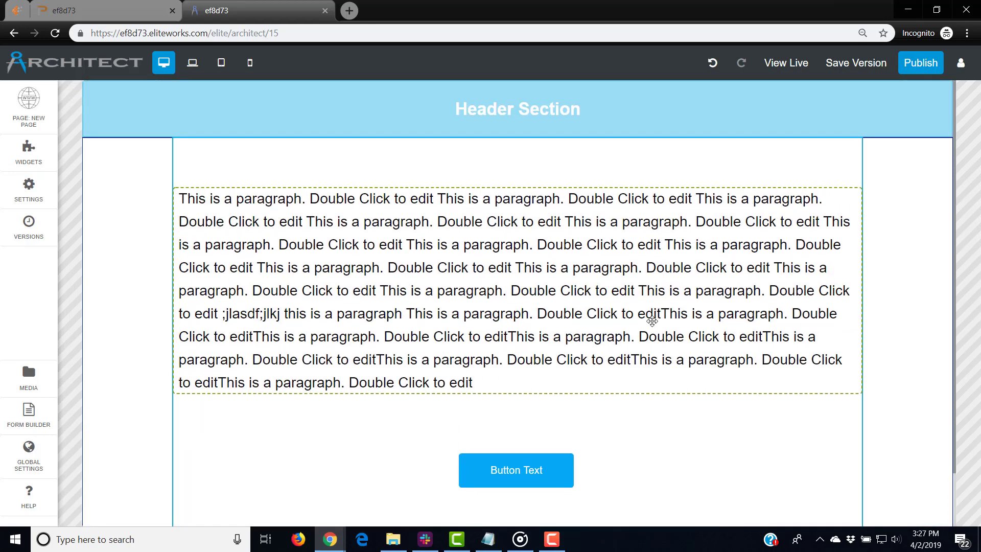
left_click(539, 296)
left_click(541, 296)
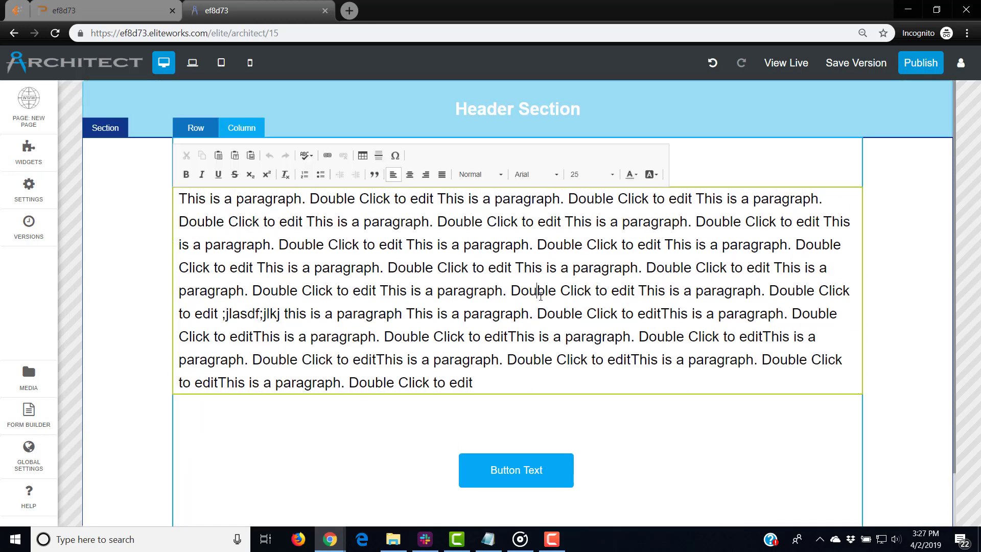
Colour the paragraph's trailing sentences from line 6 with custom colour #f2f2f2
left_click_drag(484, 377, 537, 313)
left_click(632, 174)
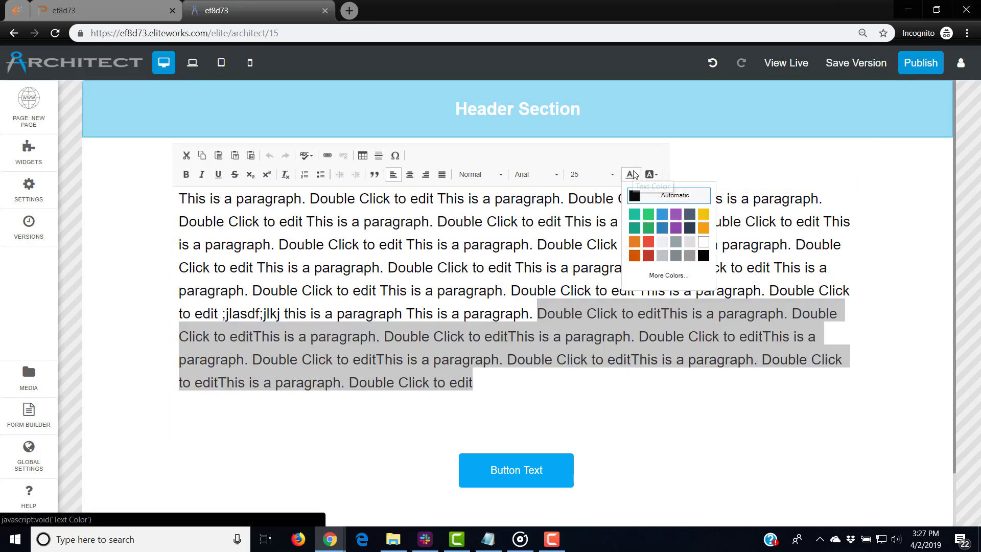
left_click(663, 275)
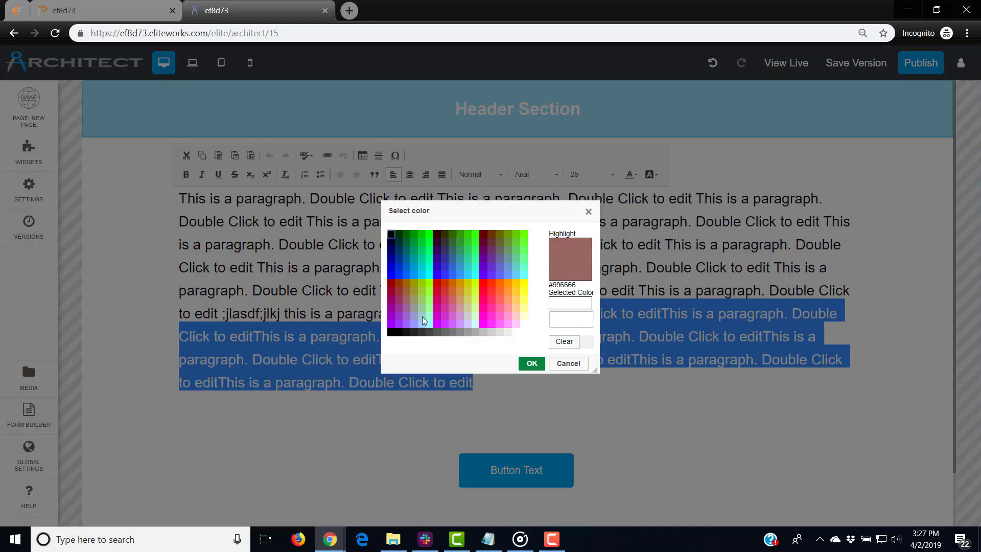
left_click(571, 318)
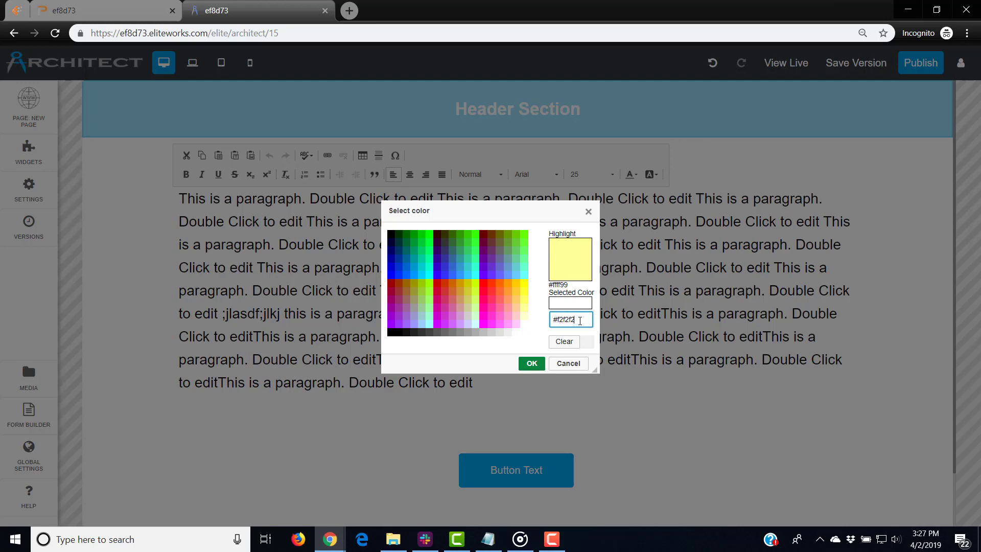
left_click(532, 364)
left_click(661, 390)
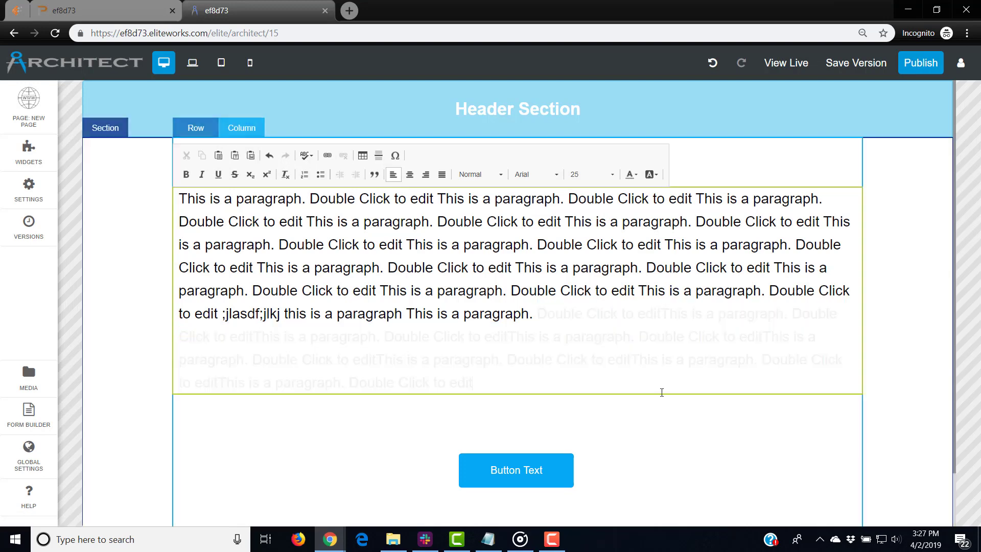
left_click_drag(538, 314, 617, 375)
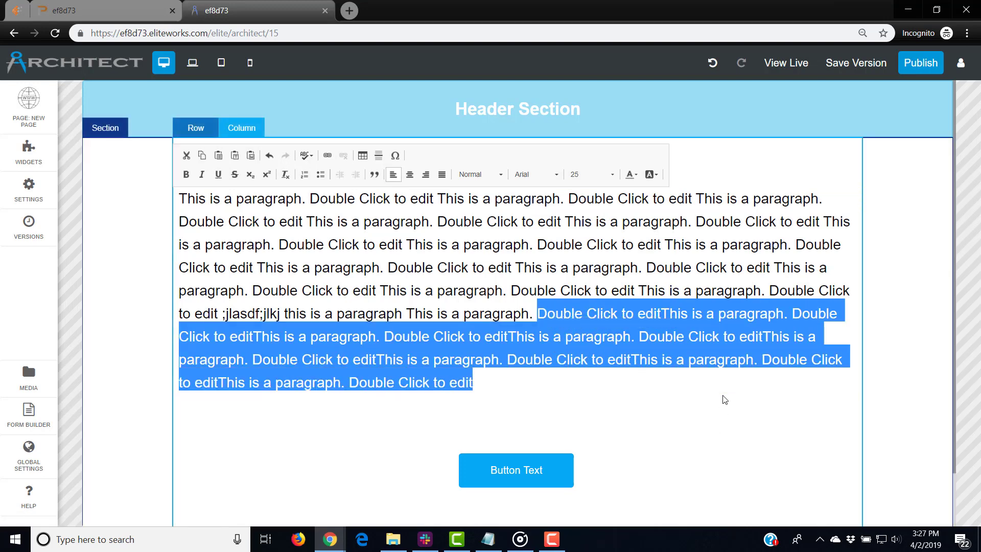
left_click(720, 411)
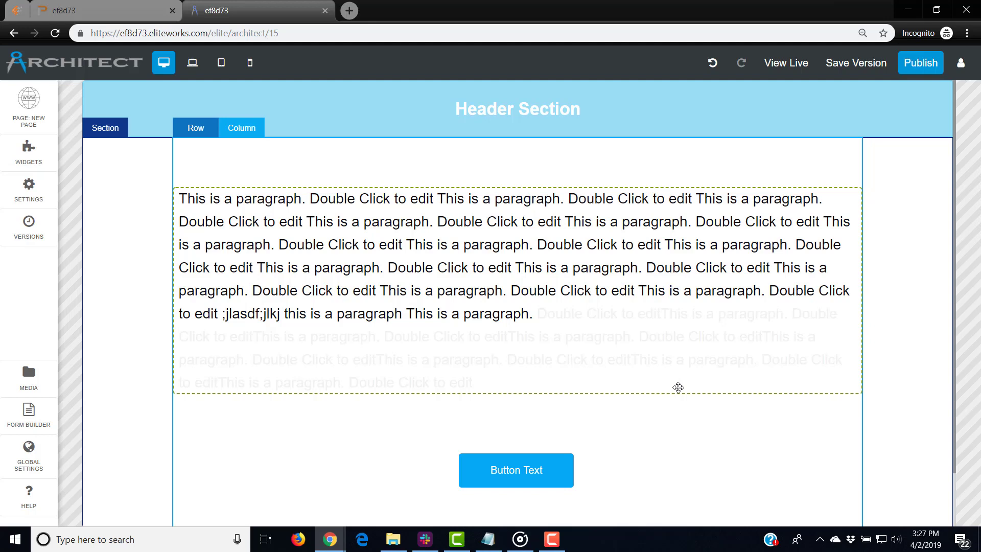
Reselect the faded trailing text to check it, then close the paragraph editor
double_click(639, 368)
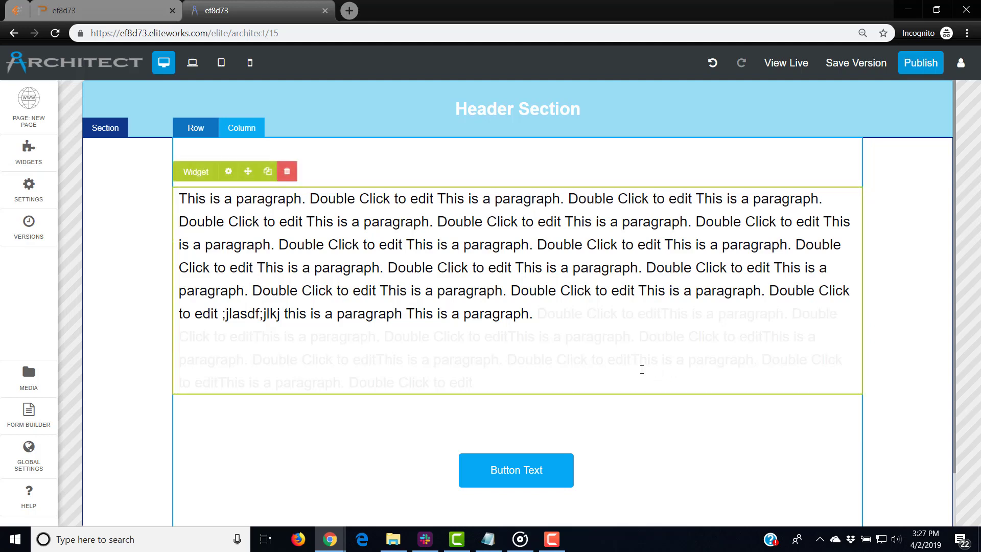
left_click_drag(502, 378, 185, 200)
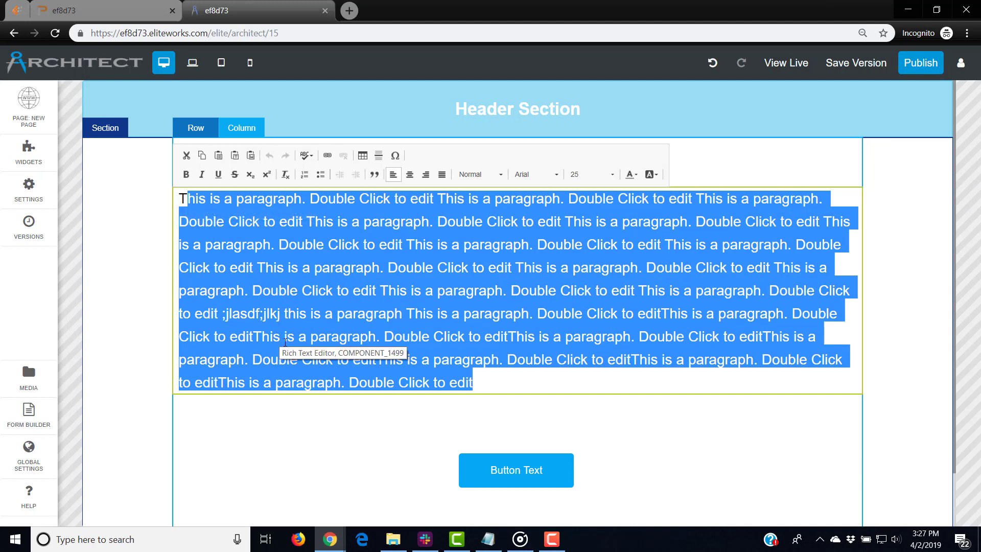
left_click(600, 382)
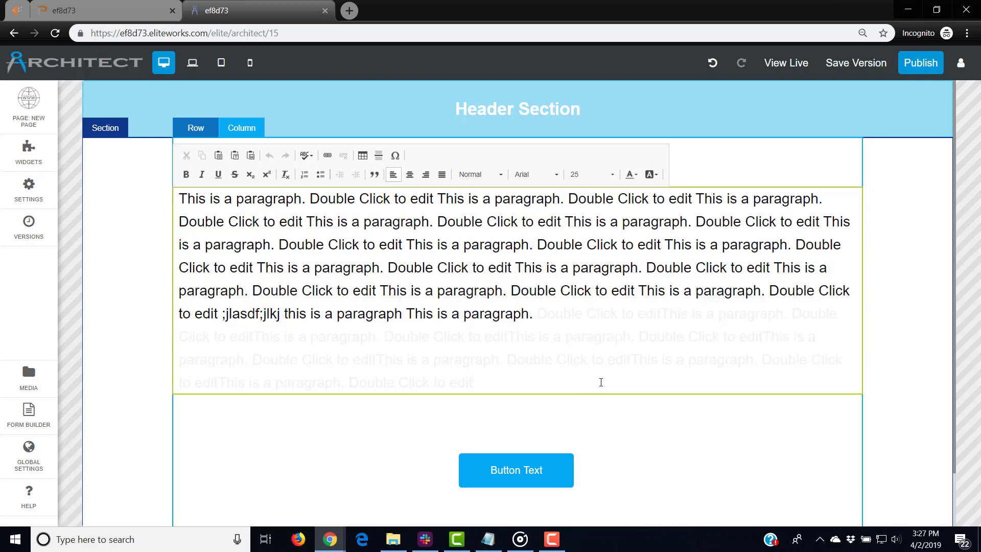
double_click(538, 314)
left_click_drag(539, 314, 630, 372)
left_click(648, 398)
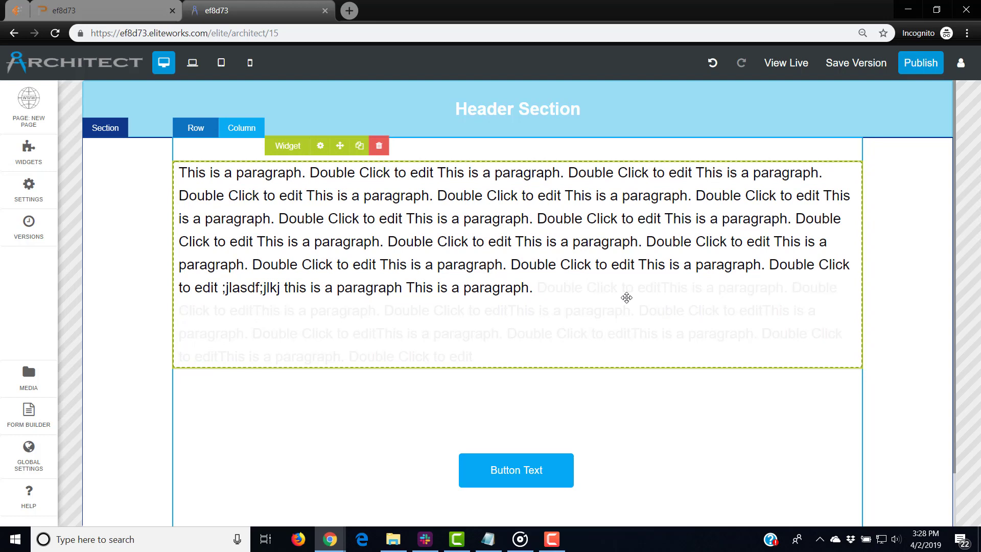
Add a new full-width paragraph widget below the existing paragraph
left_click(17, 159)
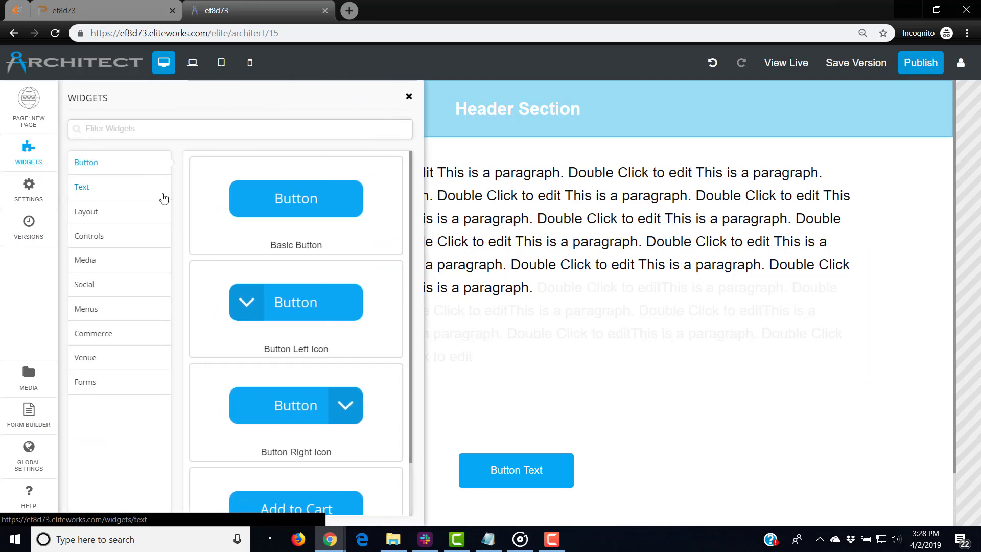
left_click(91, 187)
left_click_drag(250, 190, 549, 406)
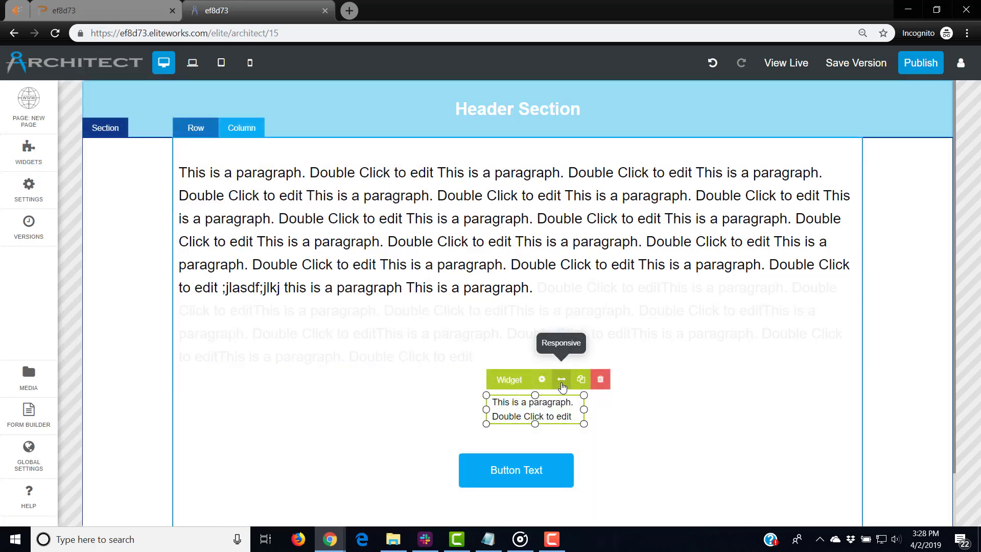
left_click(561, 379)
Centre the new paragraph's 'This is a paragraph. Double Click to edit' text and close its editor
double_click(520, 404)
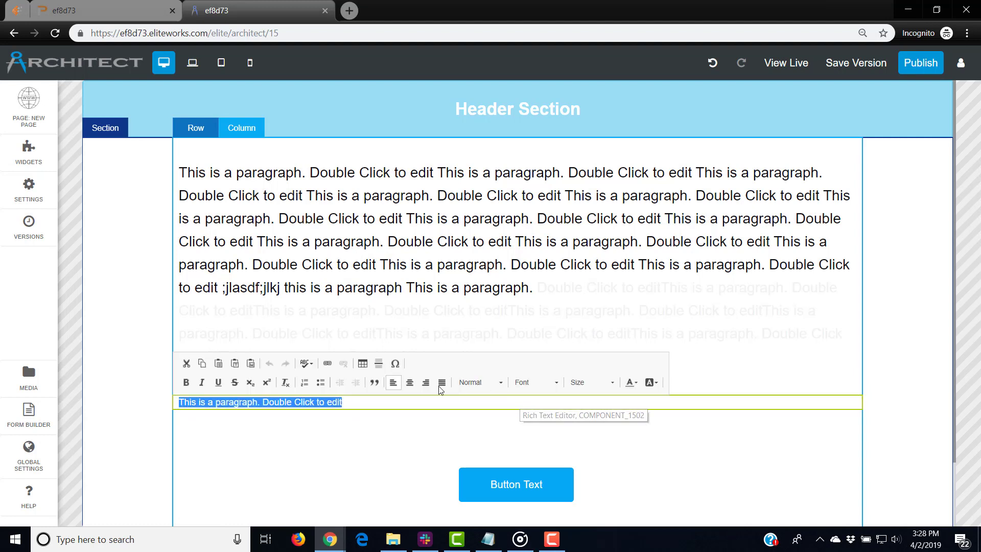
left_click(414, 384)
left_click(623, 405)
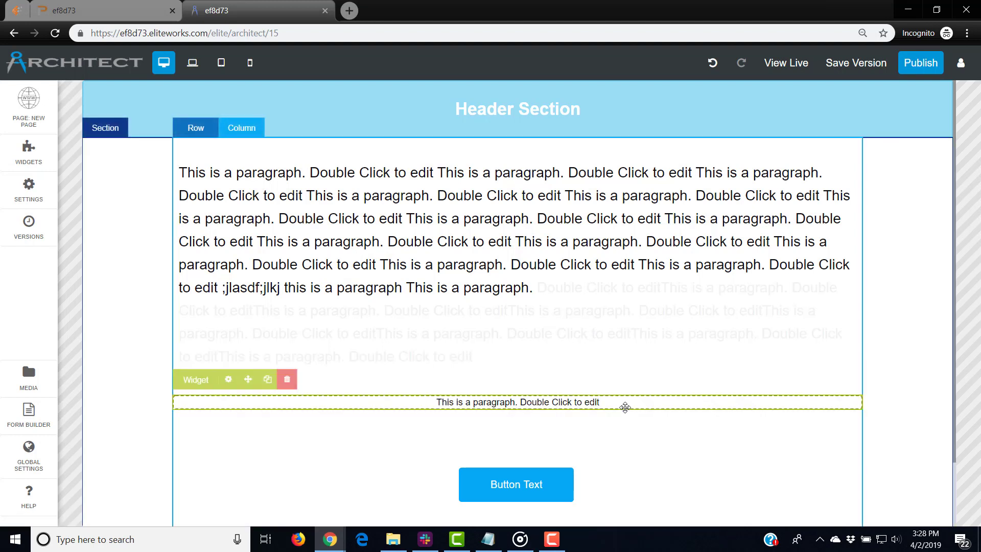
double_click(625, 397)
left_click(630, 383)
left_click(616, 407)
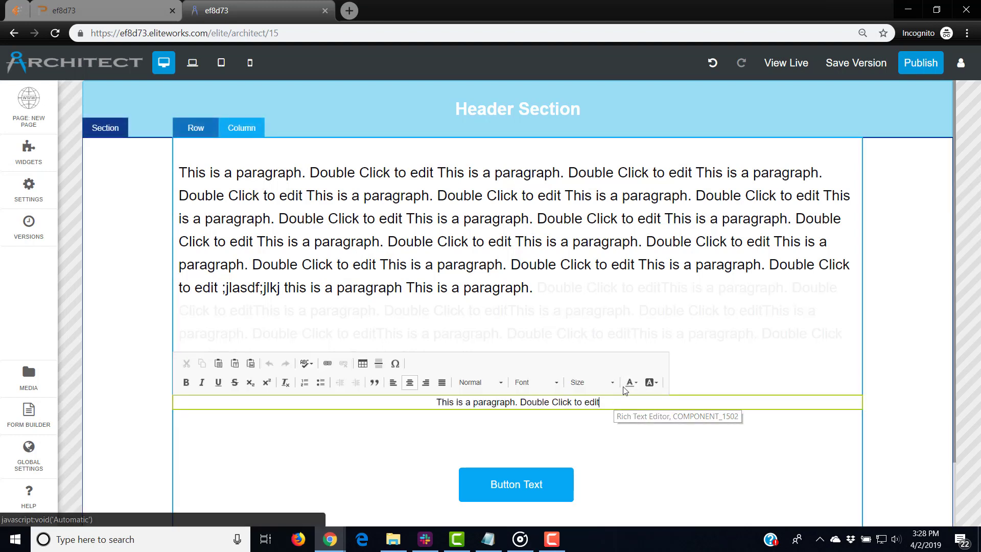
left_click(700, 417)
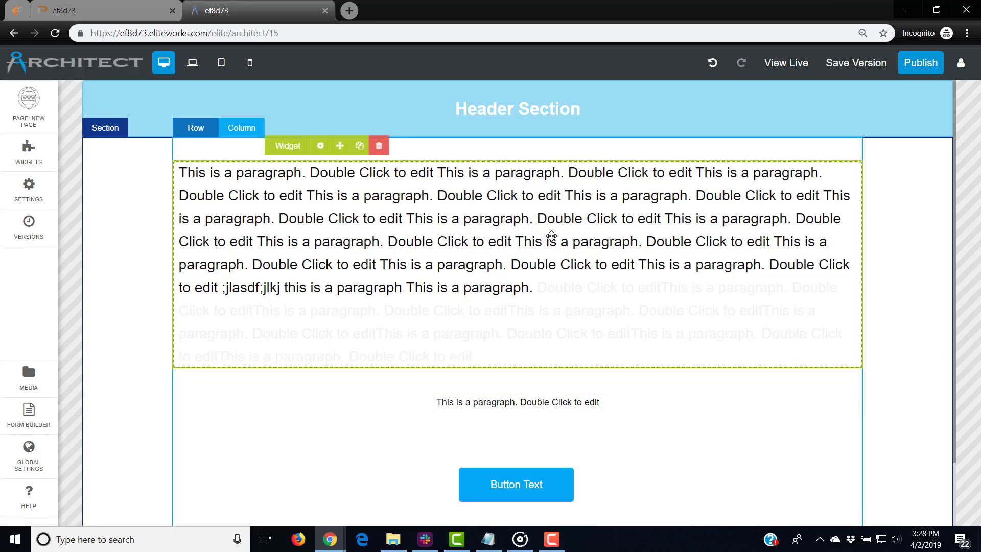
Select all the long paragraph's text and set its font size to 18
double_click(468, 356)
left_click_drag(473, 356, 179, 172)
left_click(591, 149)
scroll(610, 204, "up", 3)
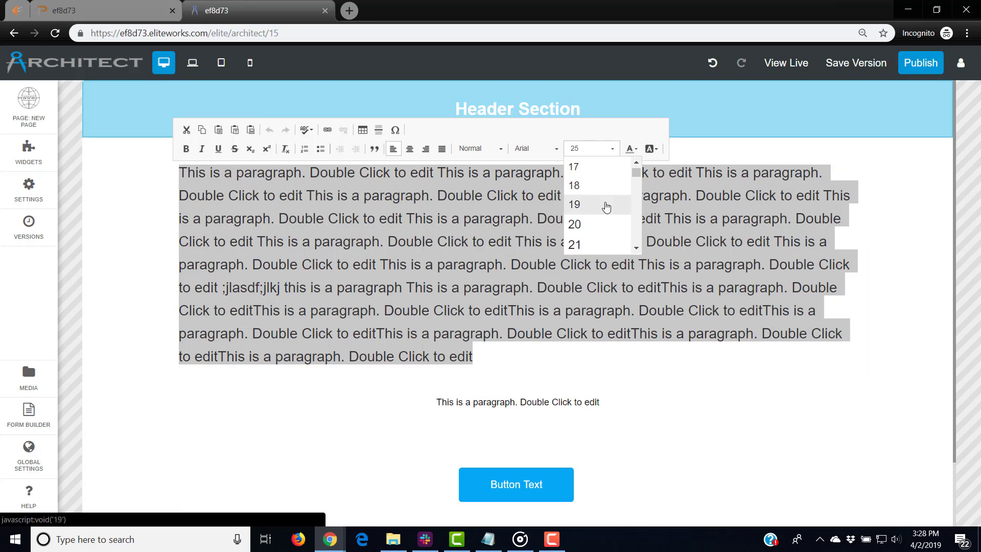
left_click(600, 190)
left_click(678, 305)
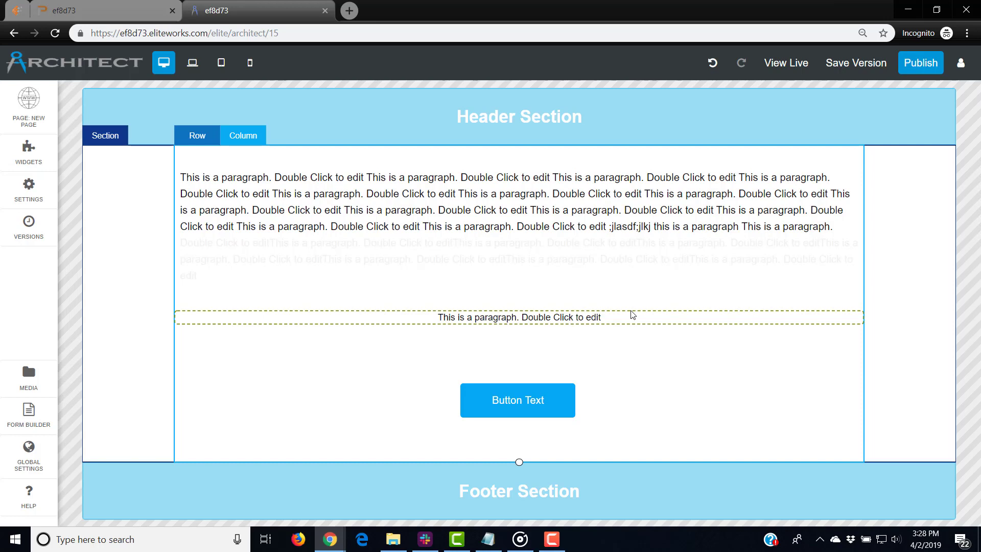
Replace the short centred paragraph's placeholder with 'This is my Desktop view'
double_click(616, 316)
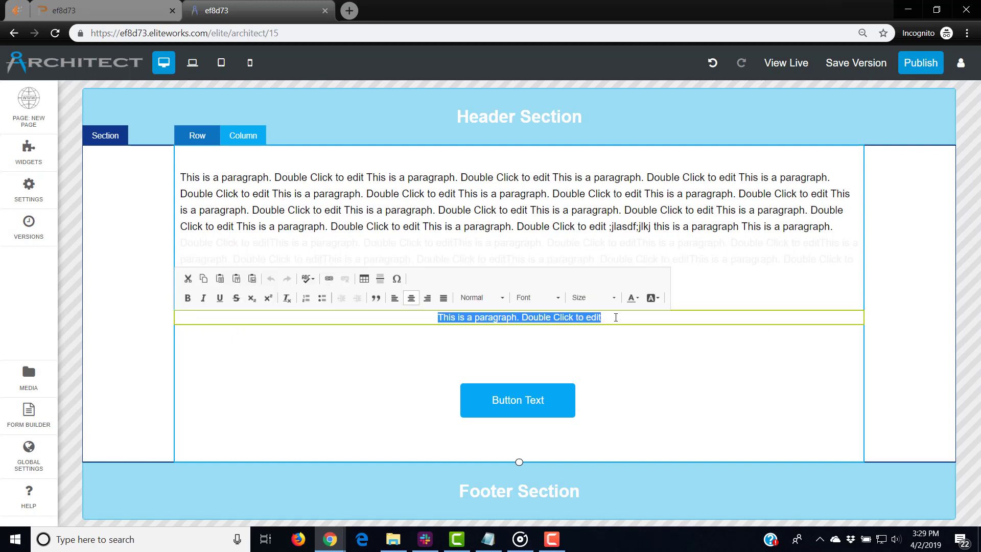
type("This is my ")
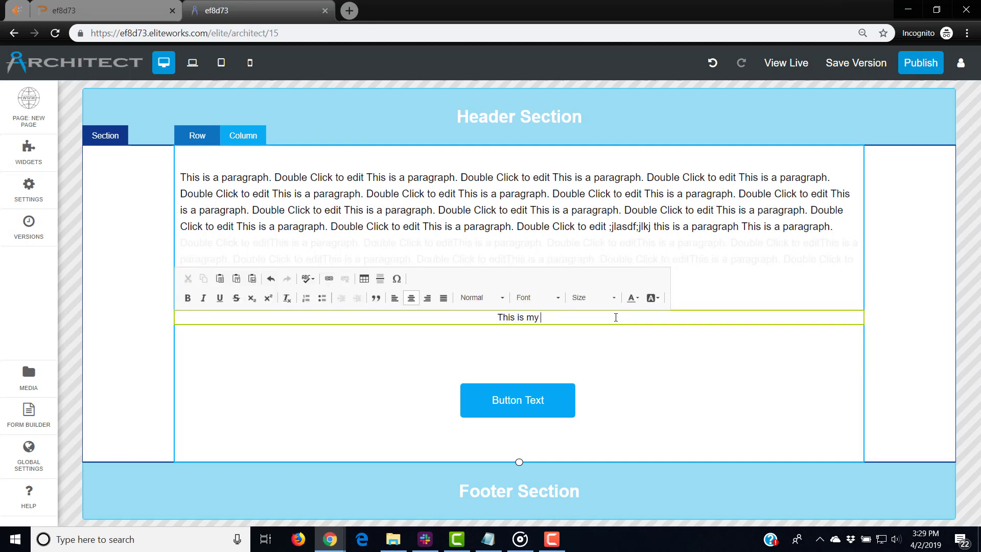
type("Desktop view")
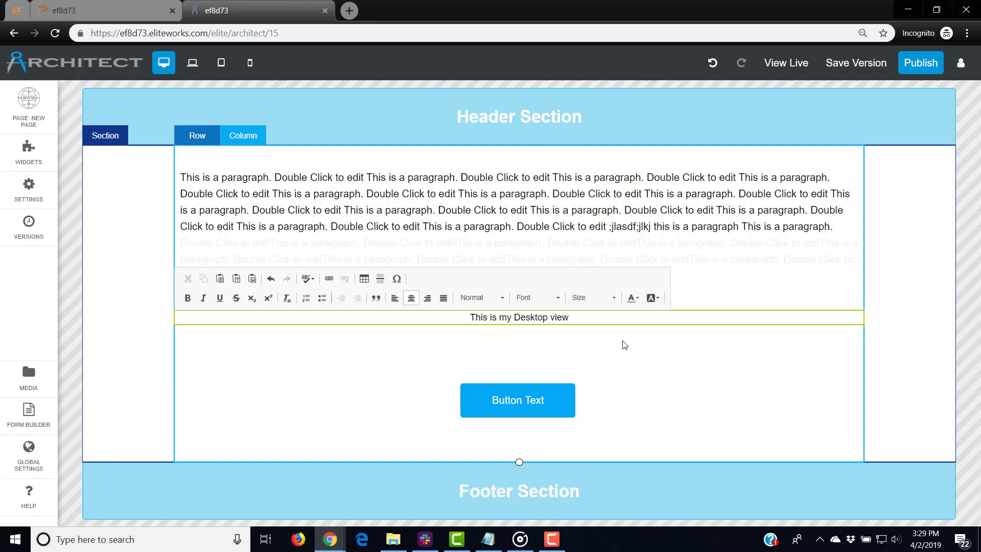
left_click(623, 345)
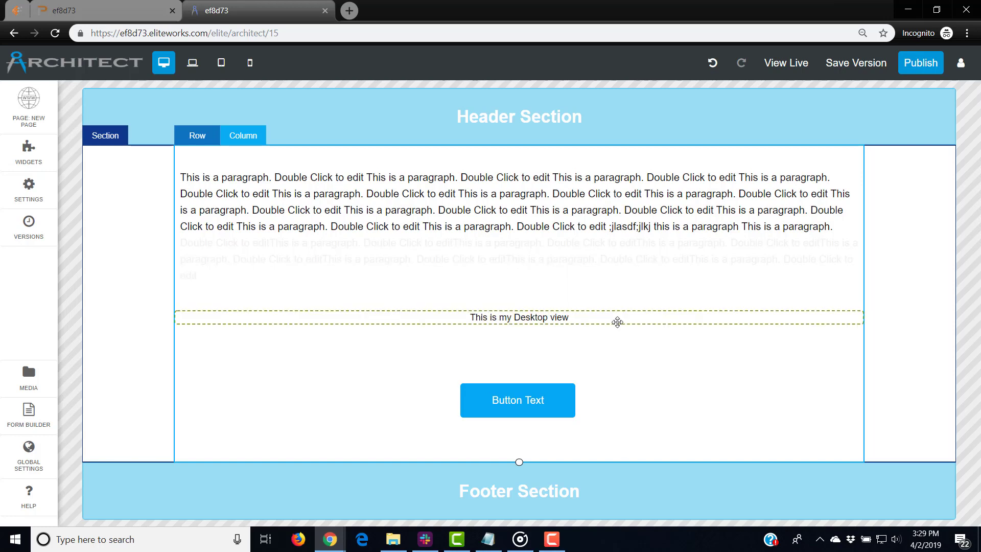
On the mobile layout, change 'Desktop' to 'Mobile' in the text and nudge the widget slightly lower
left_click(248, 64)
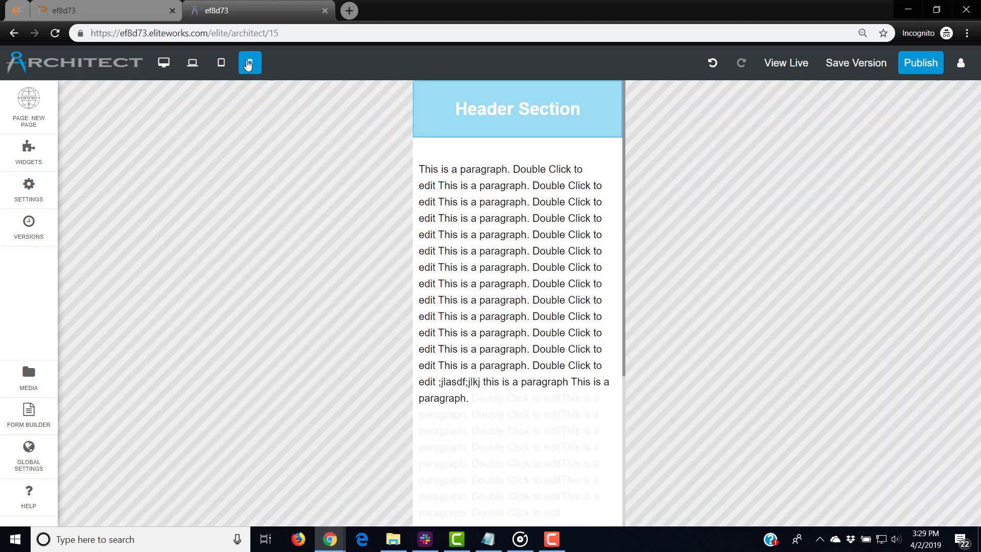
scroll(512, 343, "down", 5)
left_click(529, 328)
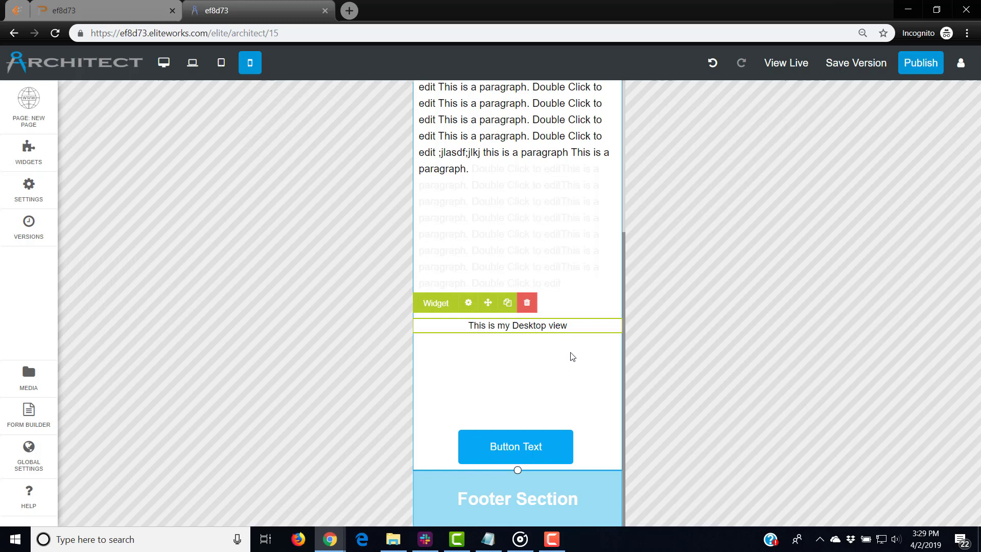
double_click(548, 325)
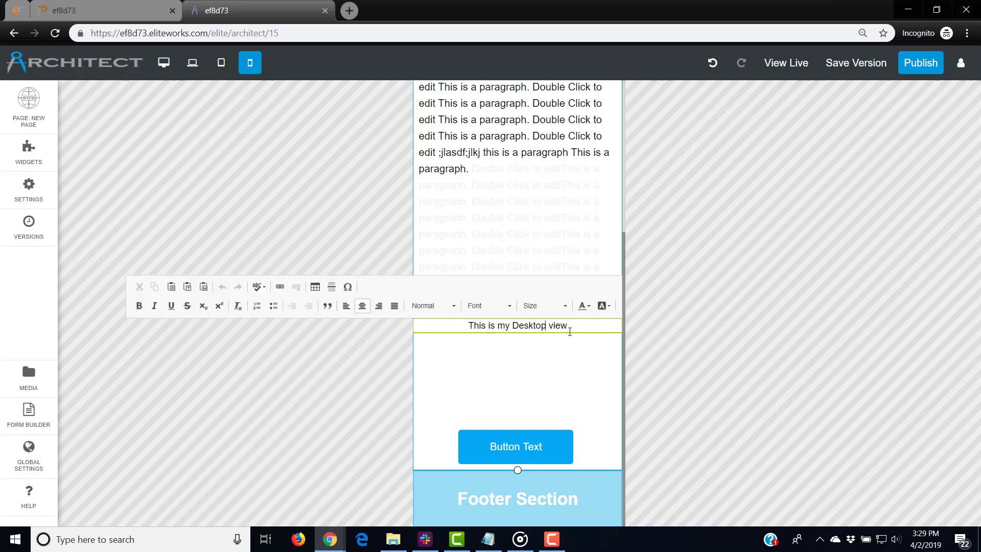
key("BackSpace")
key("BackSpace")
key("BackSpace")
key("BackSpace")
key("BackSpace")
key("BackSpace")
key("BackSpace")
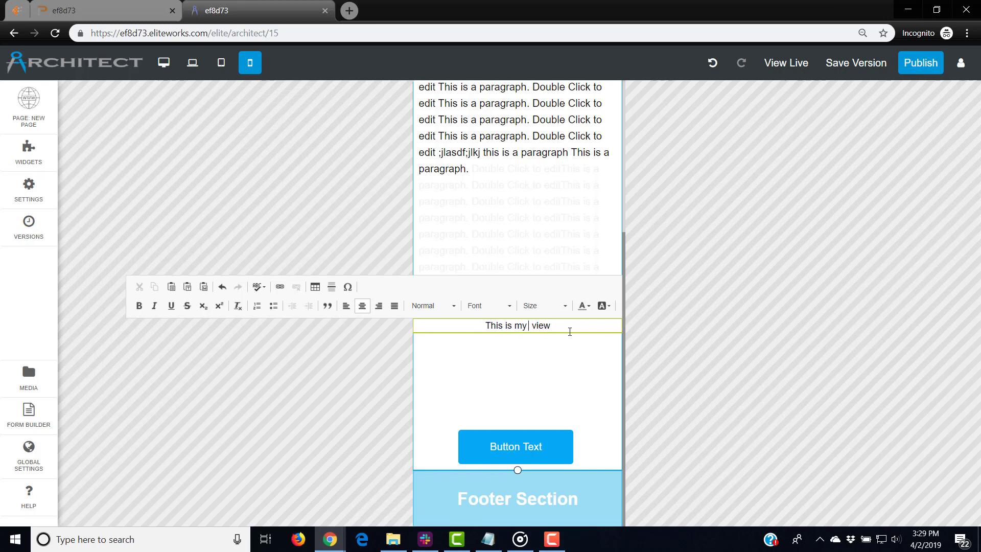
type("Mobile")
left_click(543, 386)
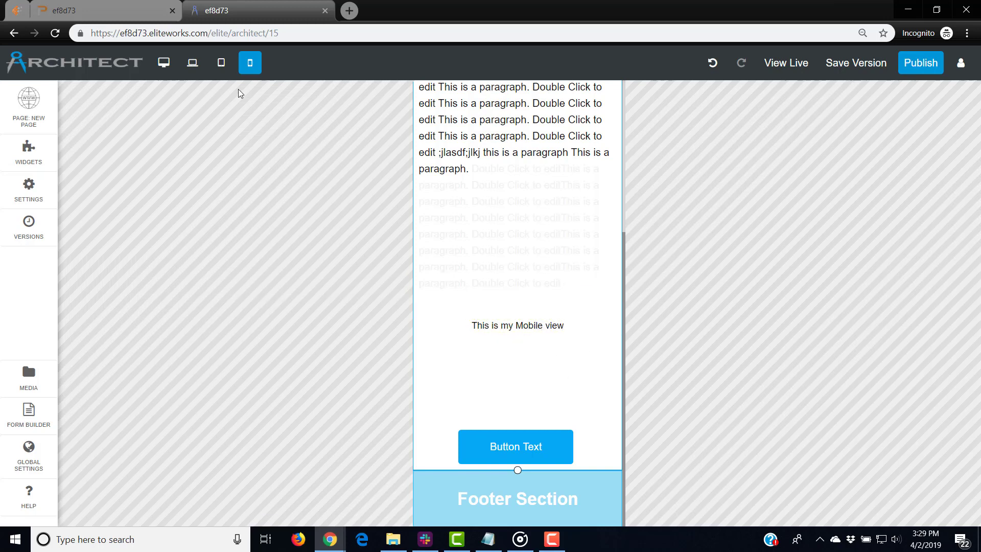
left_click(573, 325)
left_click_drag(584, 326, 585, 334)
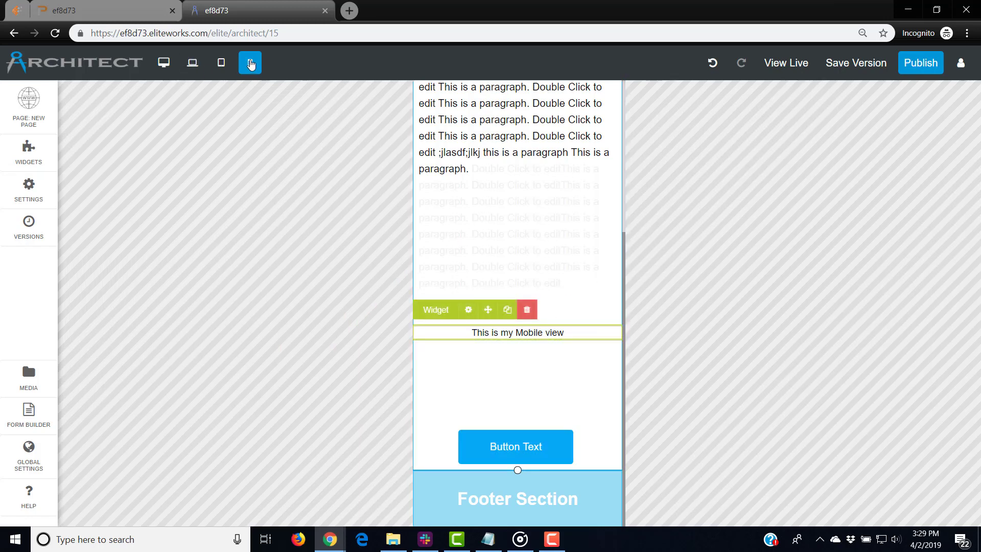
Compare the text widget between the desktop and mobile layouts, ending back on desktop
left_click(174, 64)
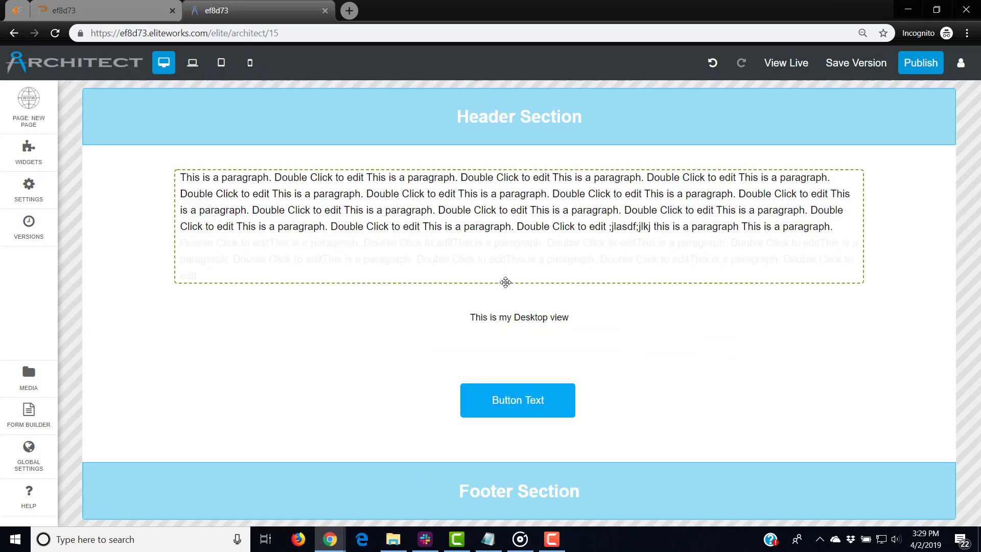
left_click(522, 321)
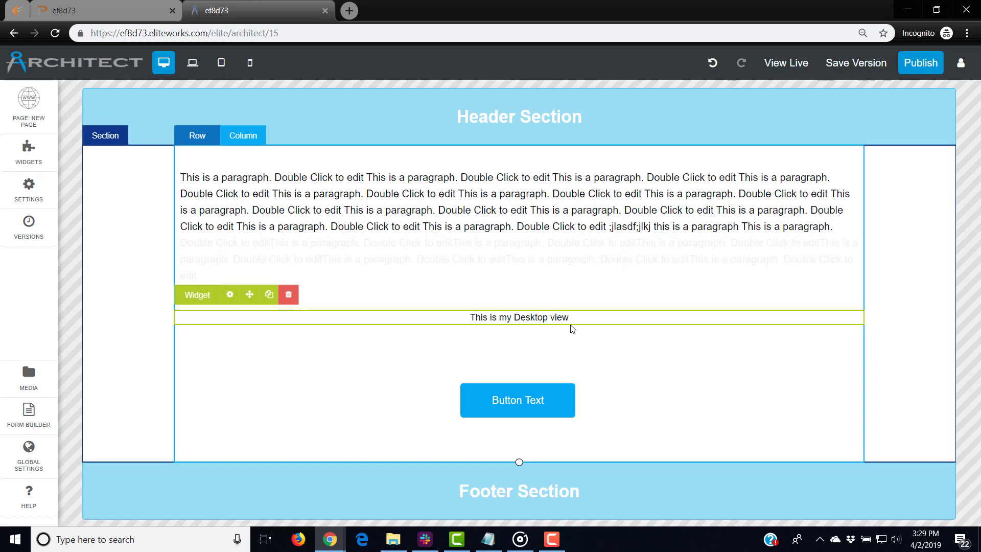
left_click(250, 63)
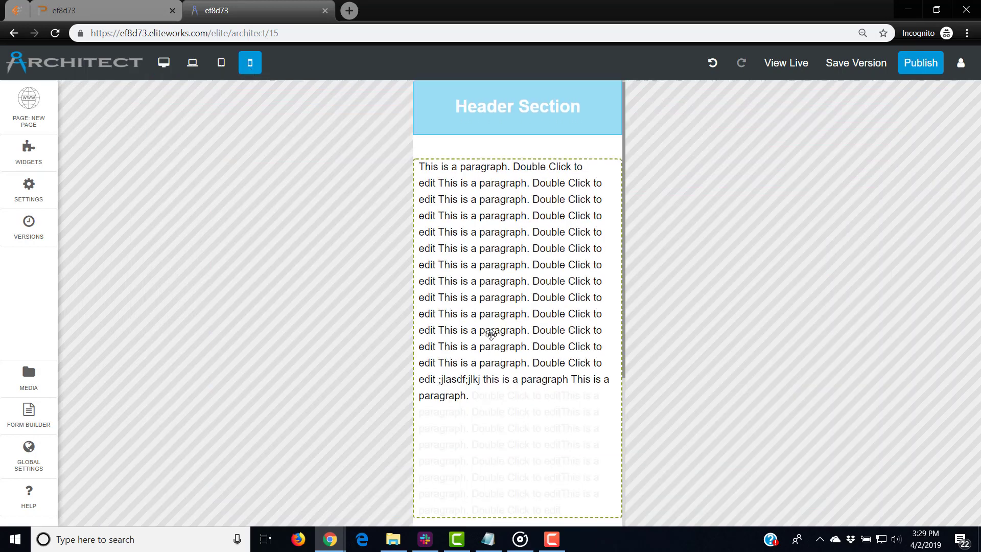
scroll(507, 346, "down", 4)
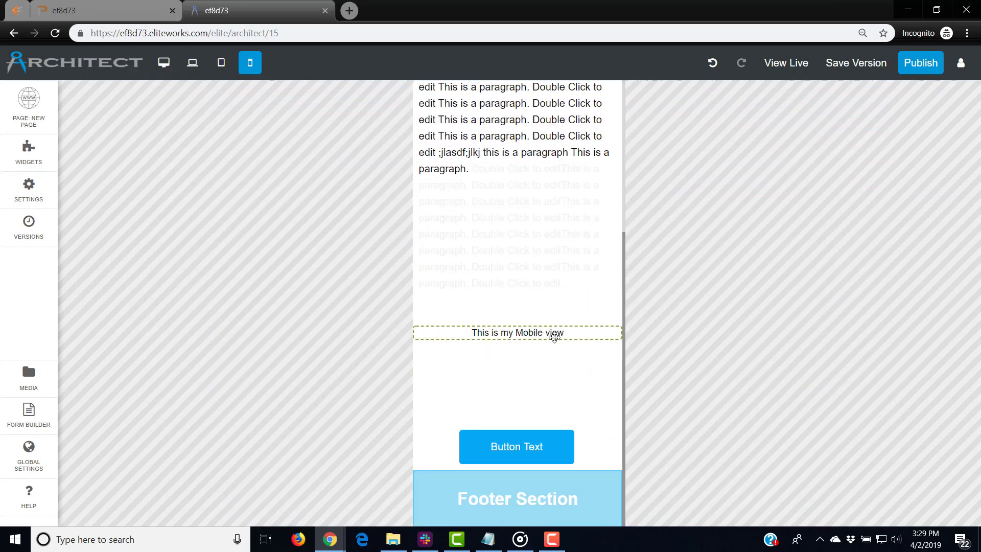
left_click(163, 62)
Change the desktop wording to 'This is my website view', then preview the mobile layout
double_click(610, 319)
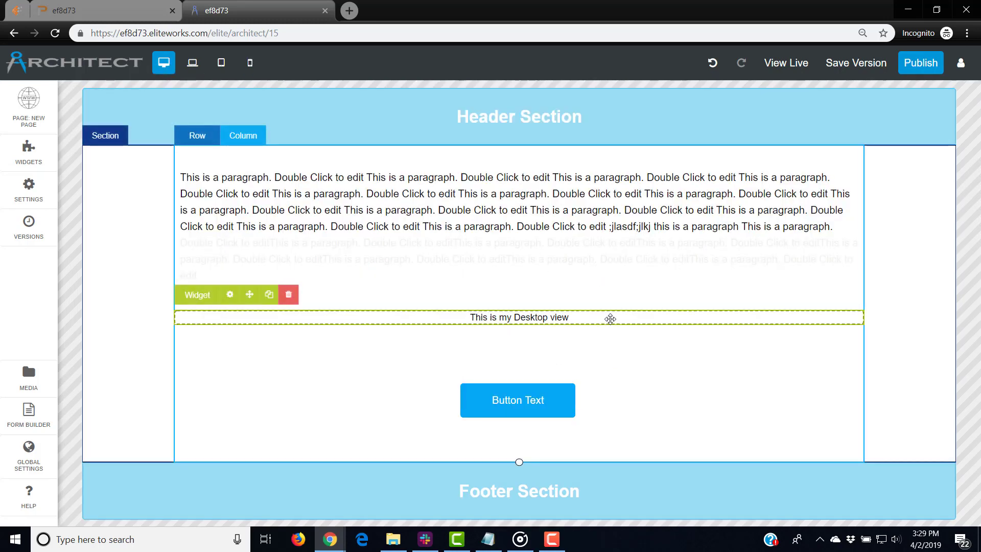
left_click(608, 317)
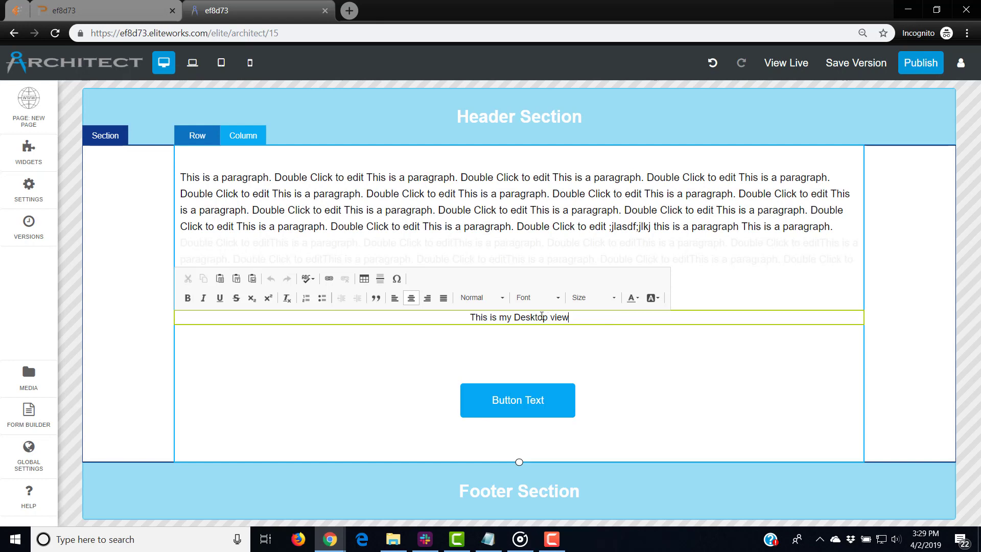
key("BackSpace")
key("BackSpace")
key("BackSpace")
key("BackSpace")
key("BackSpace")
key("BackSpace")
key("BackSpace")
key("BackSpace")
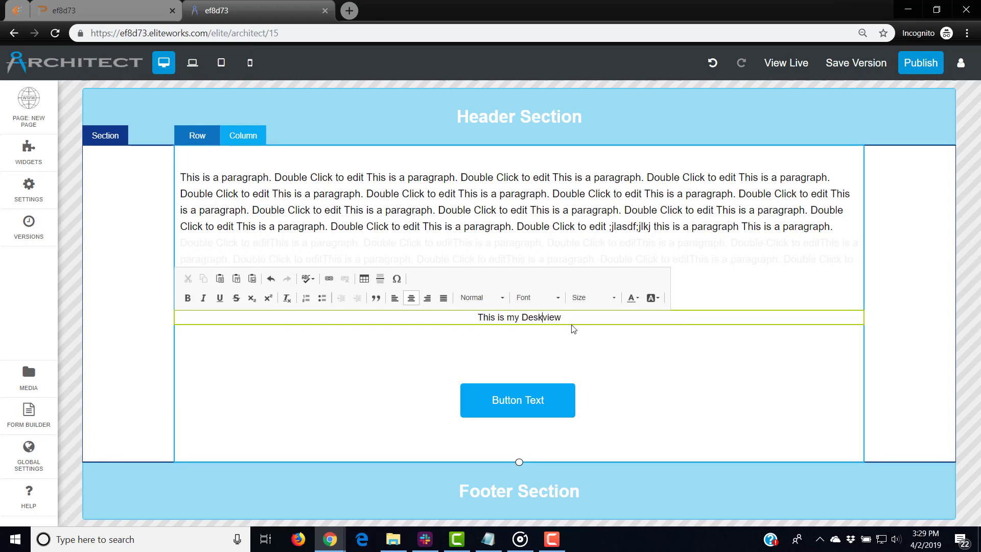
type("website")
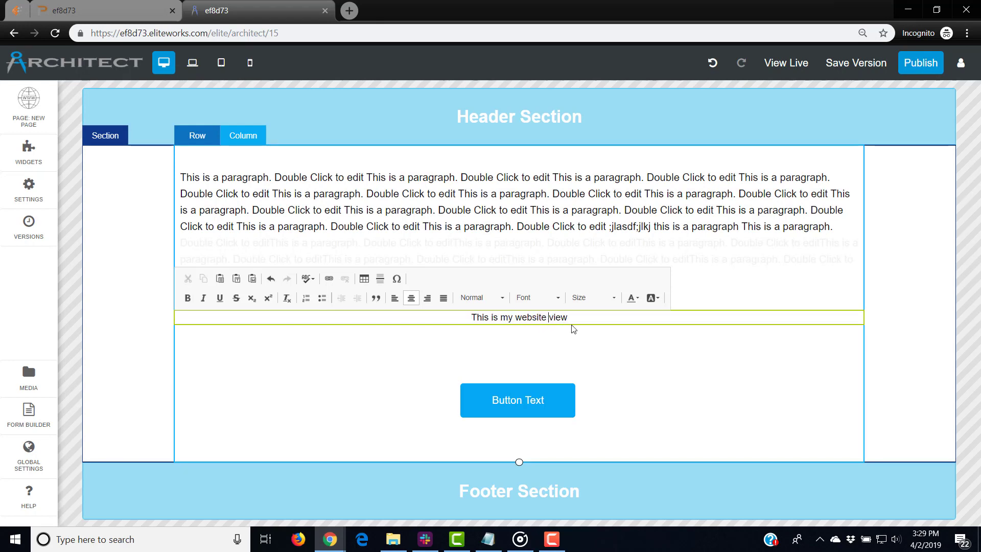
left_click(591, 345)
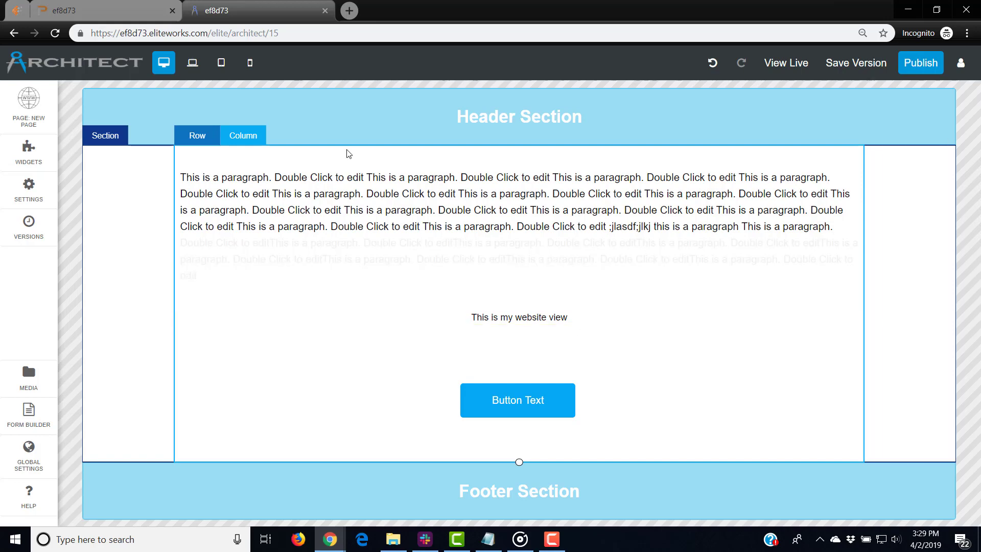
left_click(250, 62)
Check the mobile preview, then the tablet and laptop widths, and return to the desktop layout
scroll(513, 320, "down", 1)
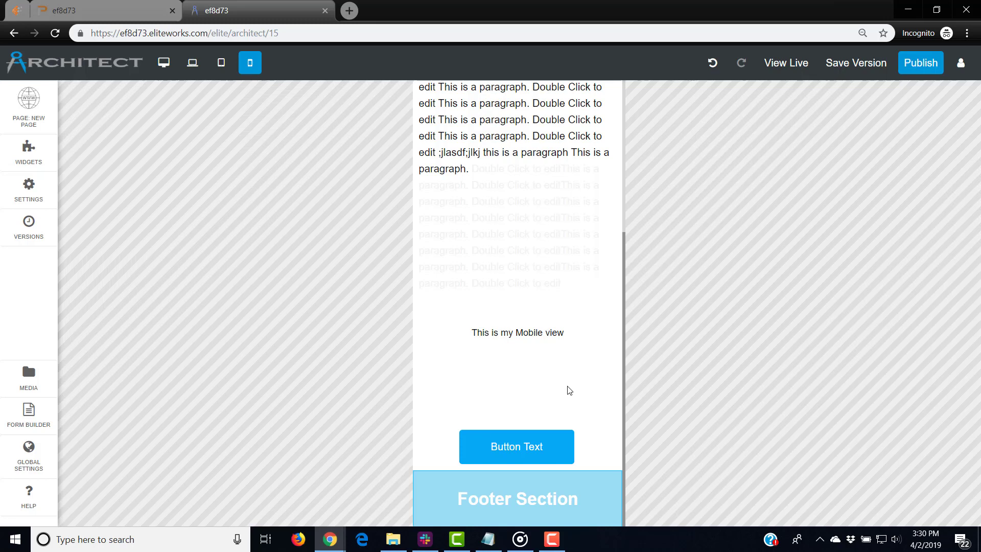
left_click(219, 71)
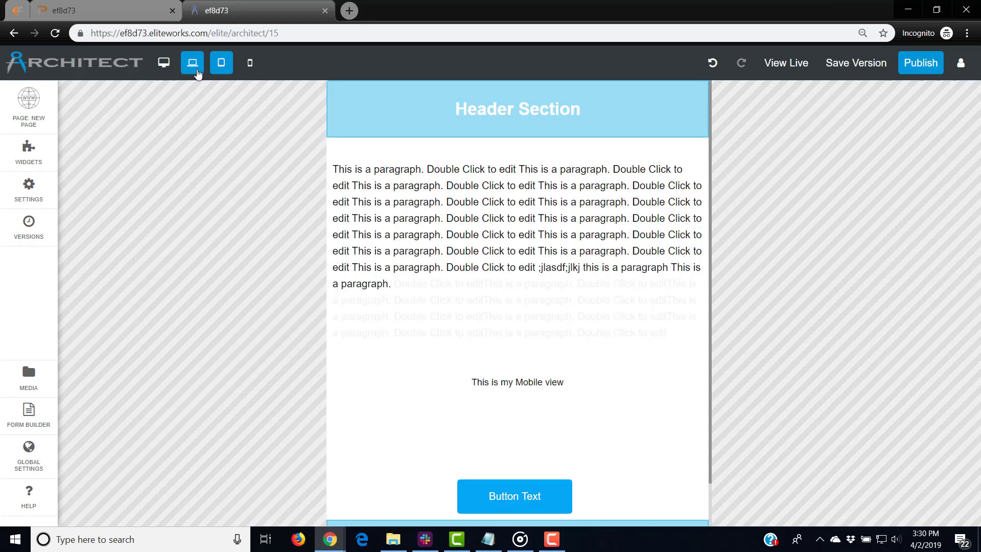
left_click(192, 66)
left_click(164, 65)
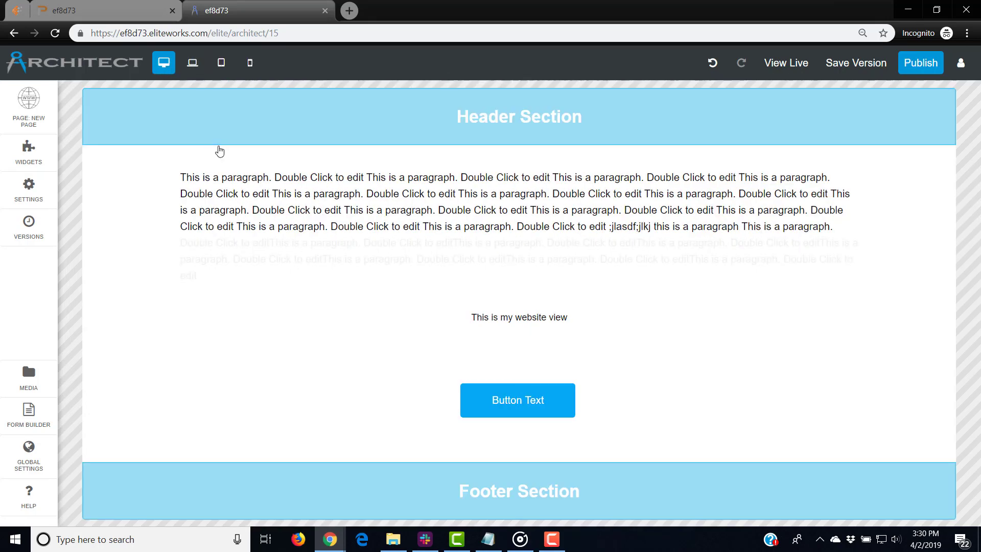